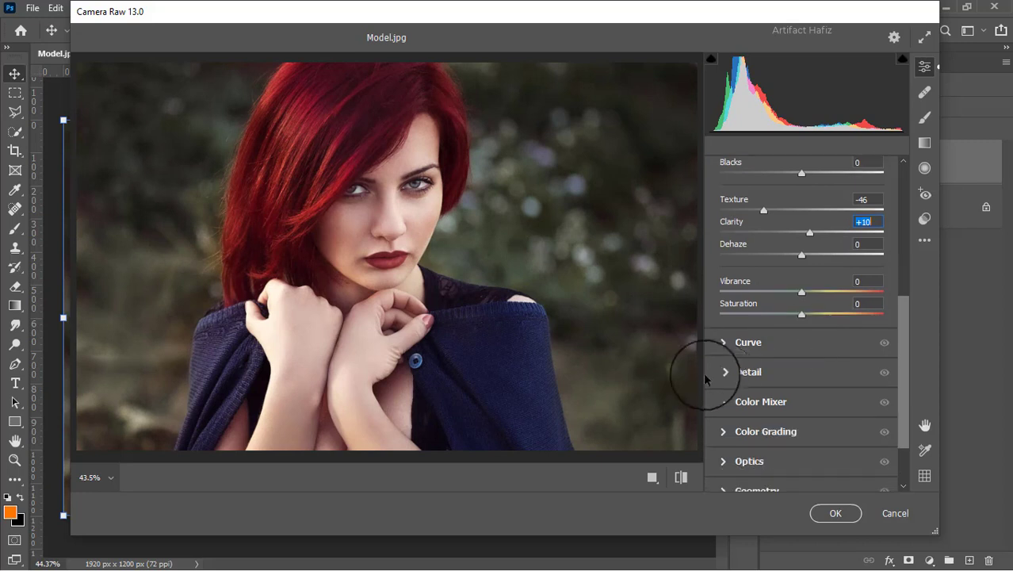
Step: Set the Camera Raw Noise Reduction to 39 and apply the filter to the Background copy layer
{"action": "left_click", "coordinate": [723, 369]}
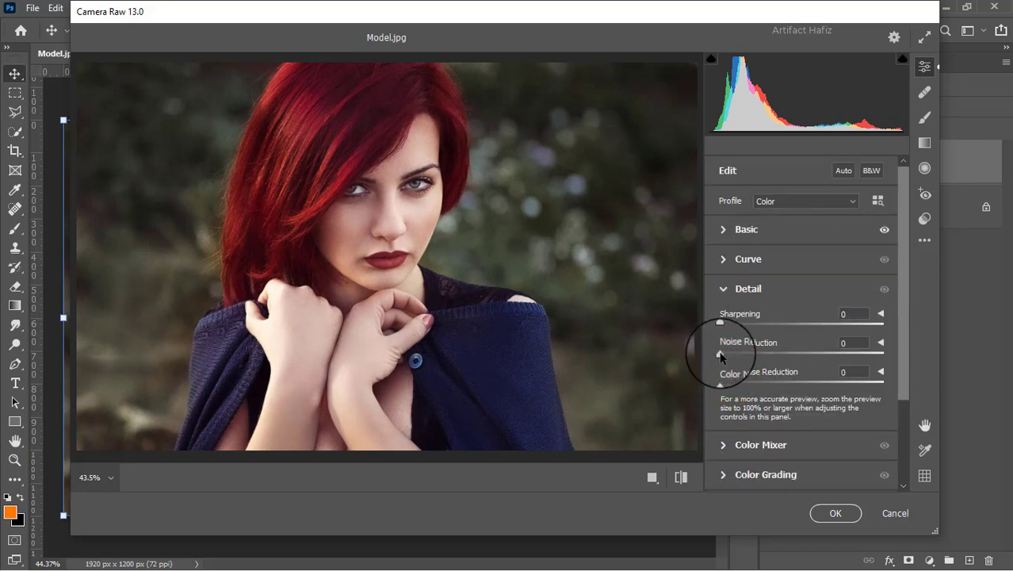
{"action": "left_click_drag", "start_coordinate": [722, 354], "coordinate": [781, 351]}
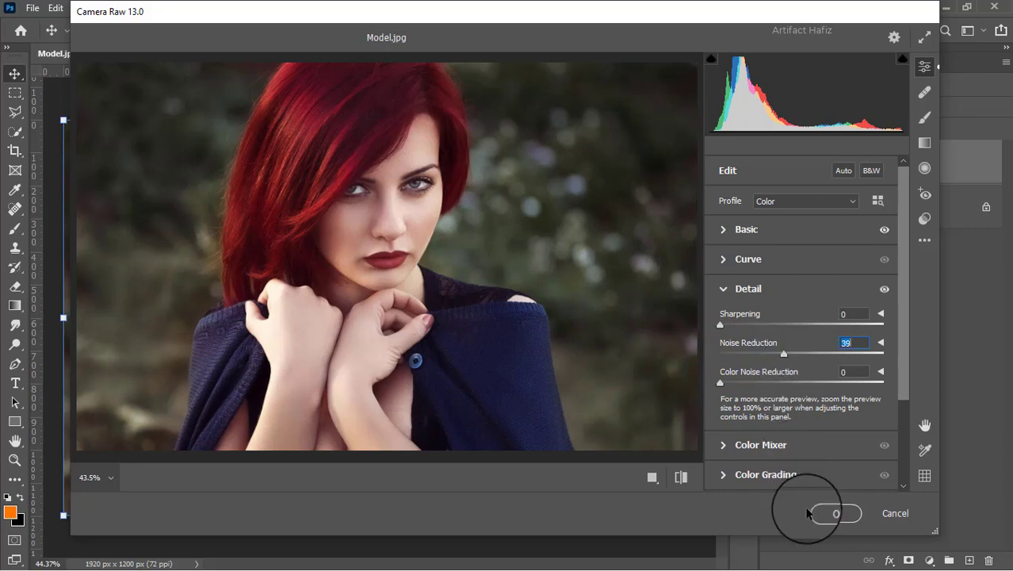
{"action": "left_click", "coordinate": [832, 513]}
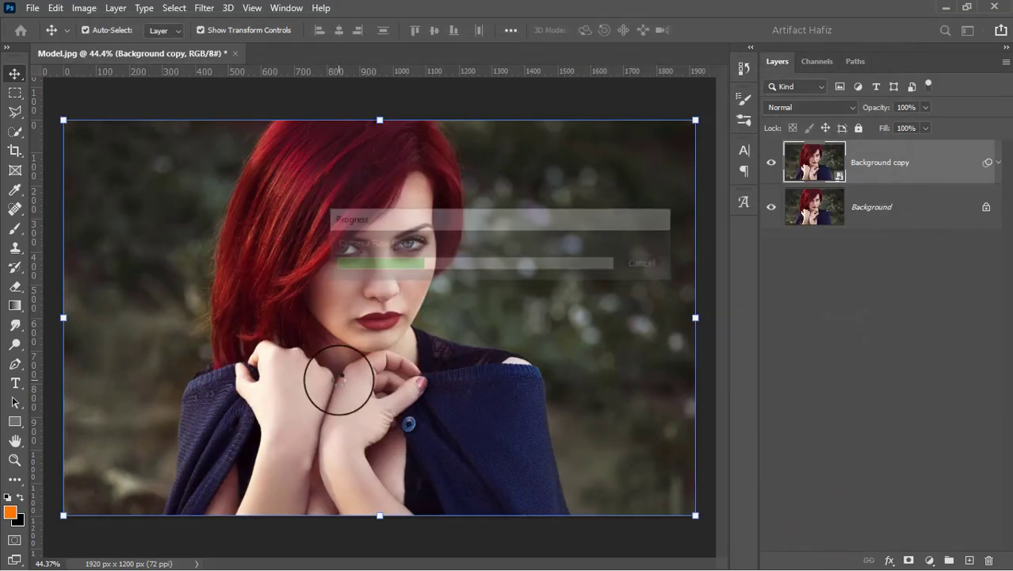
Step: Target the Smart Filters mask and set up a black Soft Round brush with 0% hardness and 100% opacity
{"action": "left_click", "coordinate": [838, 206]}
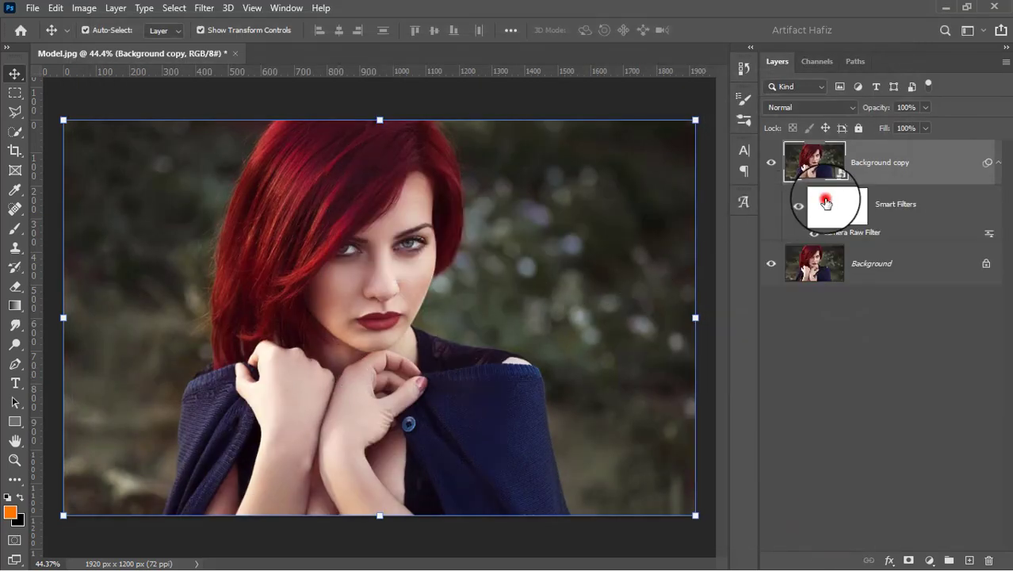
{"action": "key", "text": "d"}
{"action": "left_click", "coordinate": [13, 232]}
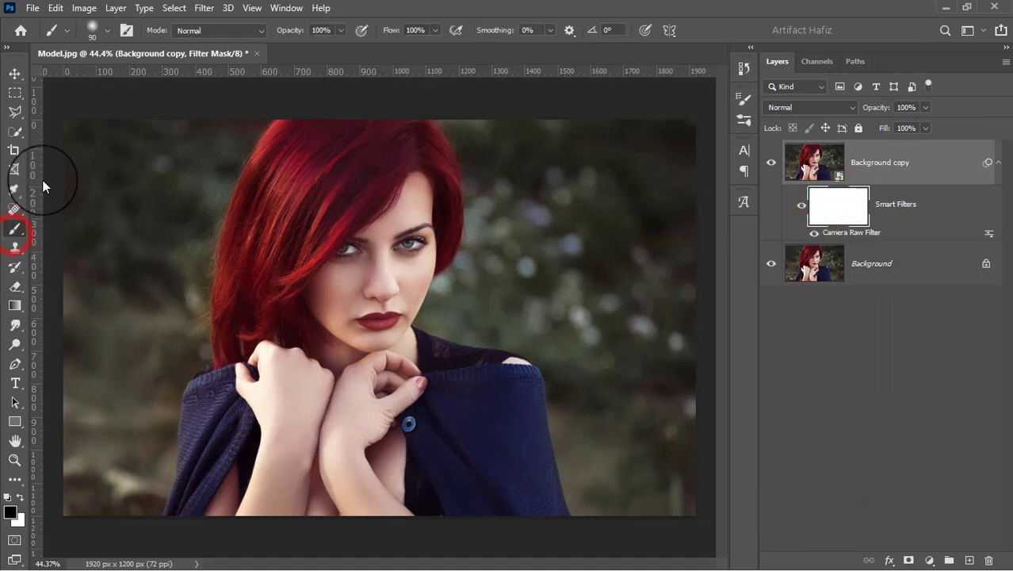
{"action": "left_click", "coordinate": [107, 30]}
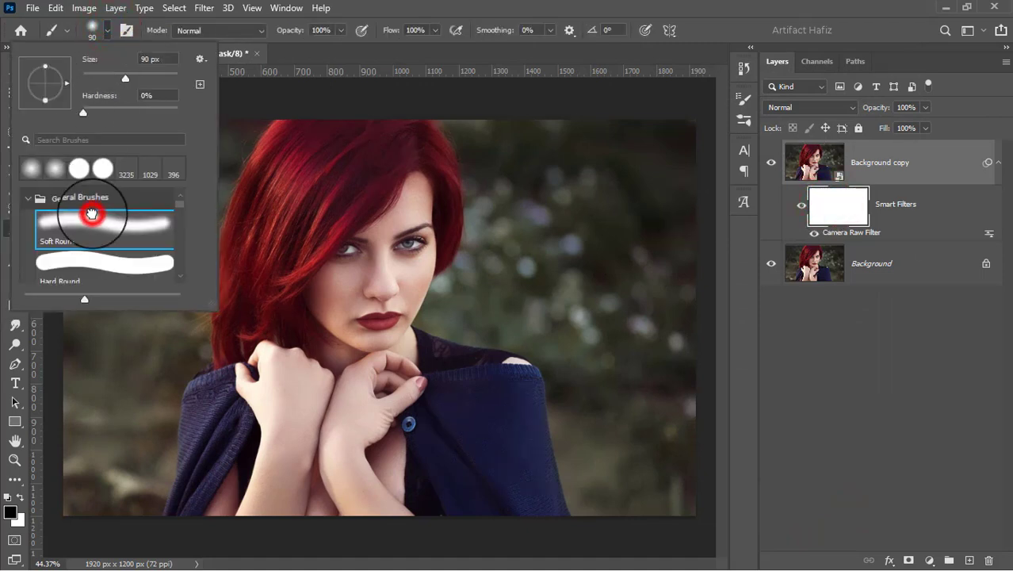
{"action": "left_click", "coordinate": [340, 31]}
{"action": "left_click", "coordinate": [341, 45]}
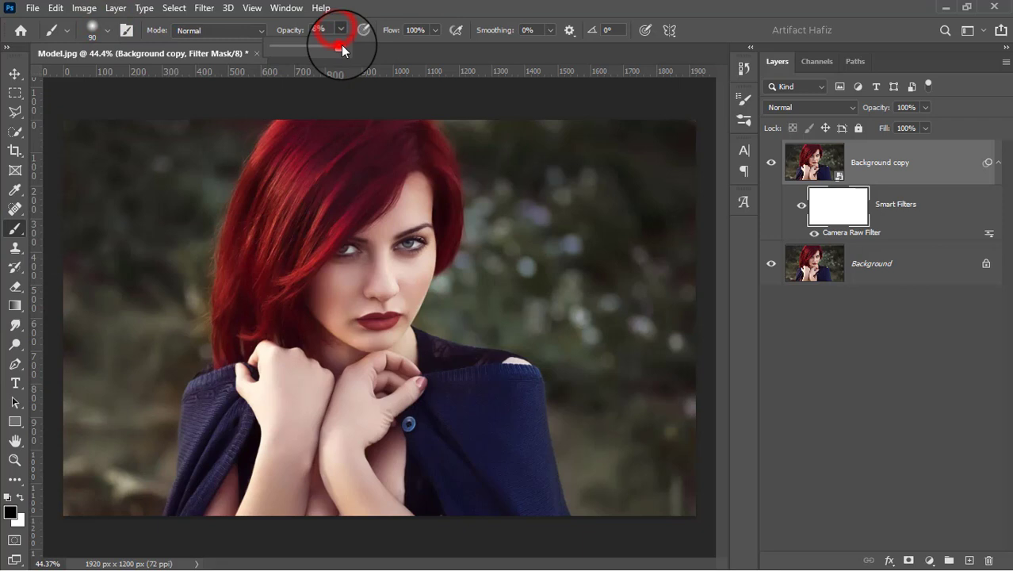
{"action": "left_click", "coordinate": [389, 6]}
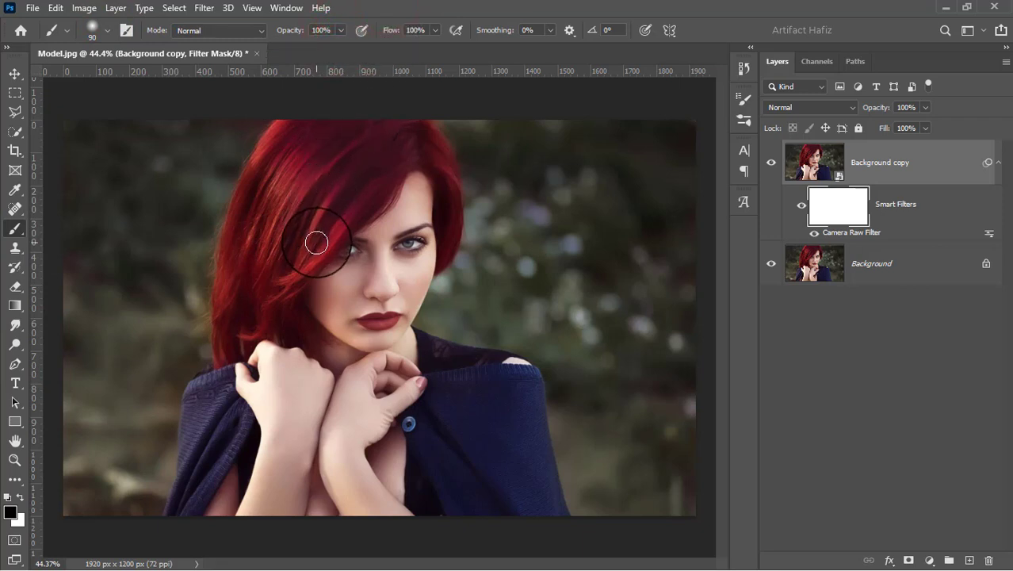
Step: Mask the Camera Raw filter off both eyes with a brush of about 150 px
{"action": "key", "text": "bracketright"}
{"action": "key", "text": "bracketleft"}
{"action": "key", "text": "bracketleft"}
{"action": "key", "text": "bracketleft"}
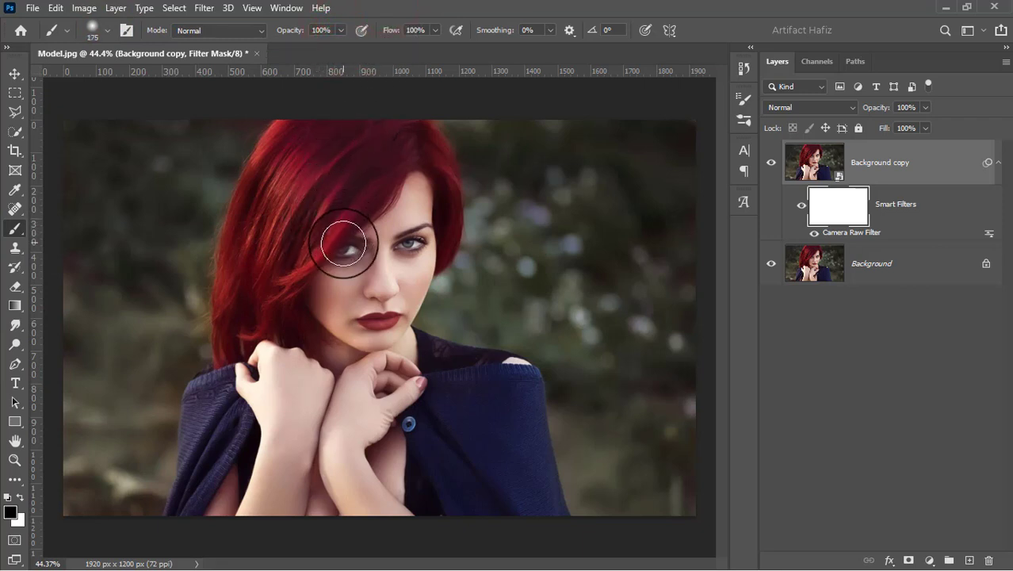
{"action": "left_click", "coordinate": [346, 247]}
{"action": "left_click", "coordinate": [411, 236]}
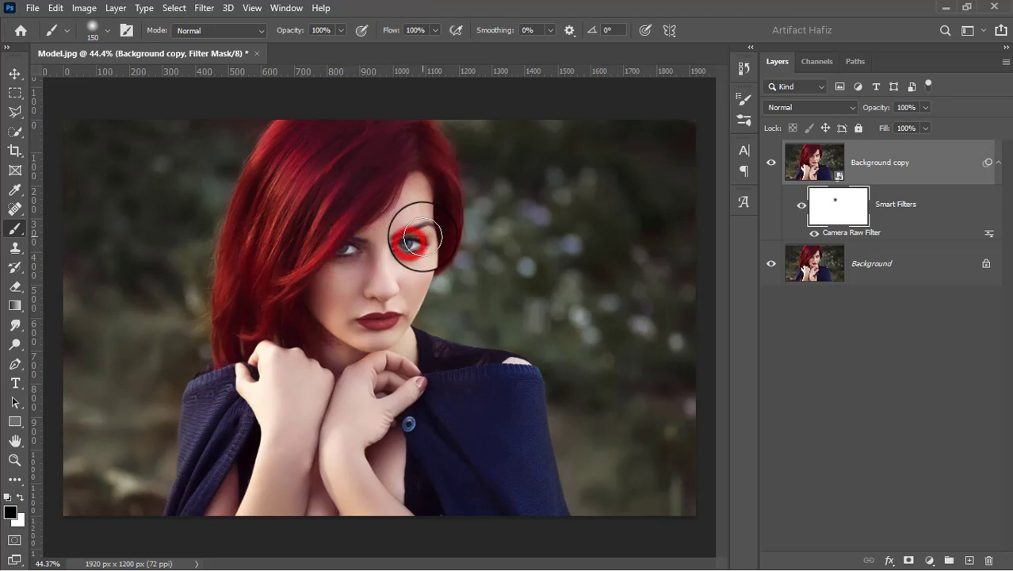
Step: Paint black on the filter mask over the red hair, resizing the brush to fit the strands
{"action": "key", "text": "bracketright"}
{"action": "key", "text": "bracketright"}
{"action": "mouse_move", "coordinate": [370, 168]}
{"action": "left_mouse_down"}
{"action": "mouse_move", "coordinate": [273, 260]}
{"action": "mouse_move", "coordinate": [265, 301]}
{"action": "left_mouse_up"}
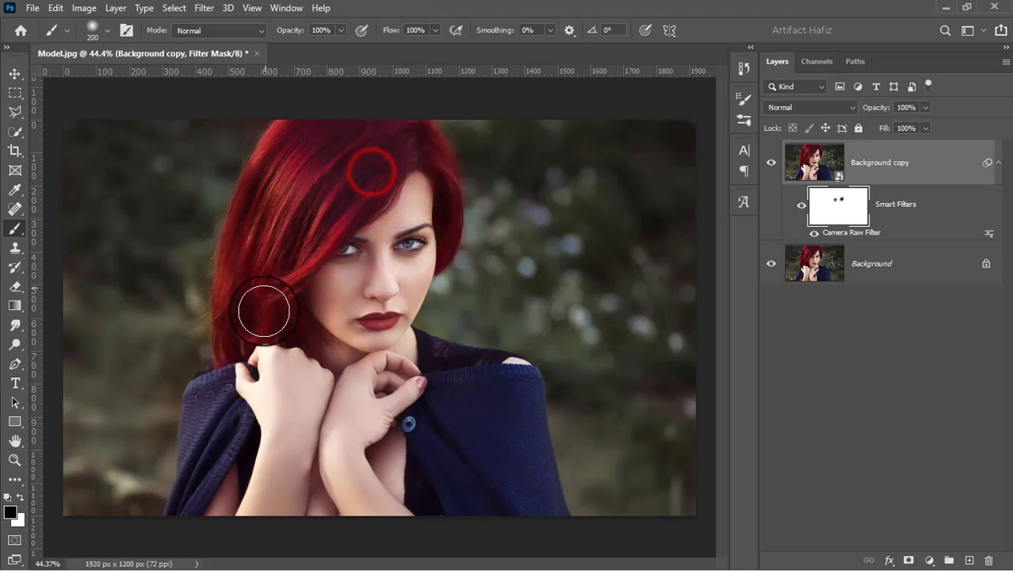
{"action": "key", "text": "bracketleft"}
{"action": "key", "text": "bracketleft"}
{"action": "key", "text": "bracketleft"}
{"action": "key", "text": "bracketleft"}
{"action": "mouse_move", "coordinate": [316, 170]}
{"action": "left_mouse_down"}
{"action": "mouse_move", "coordinate": [373, 130]}
{"action": "mouse_move", "coordinate": [420, 152]}
{"action": "mouse_move", "coordinate": [446, 199]}
{"action": "mouse_move", "coordinate": [448, 244]}
{"action": "left_mouse_up"}
Step: Mask the filter off the sleeve, hands and forearms, enlarging the brush to 250 px
{"action": "key", "text": "bracketright"}
{"action": "key", "text": "bracketright"}
{"action": "left_click", "coordinate": [256, 373]}
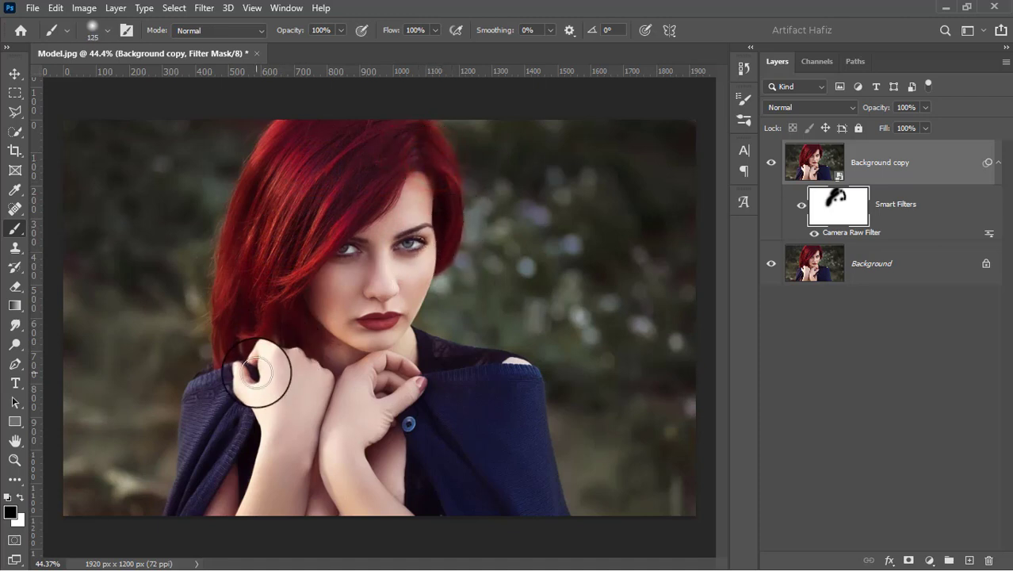
{"action": "key", "text": "bracketright"}
{"action": "key", "text": "bracketright"}
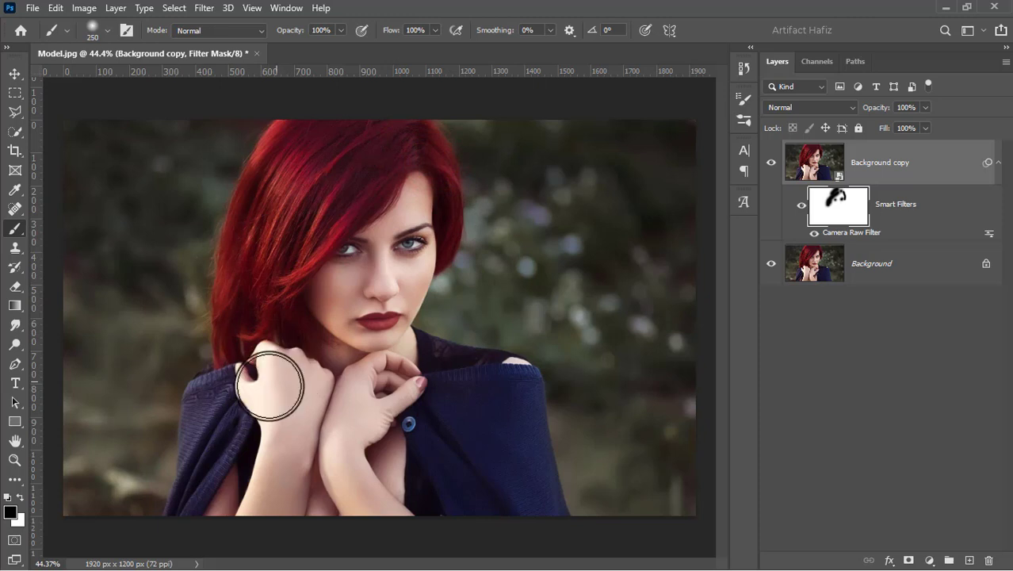
{"action": "left_click", "coordinate": [235, 422]}
{"action": "left_click", "coordinate": [276, 402]}
{"action": "left_click", "coordinate": [359, 445]}
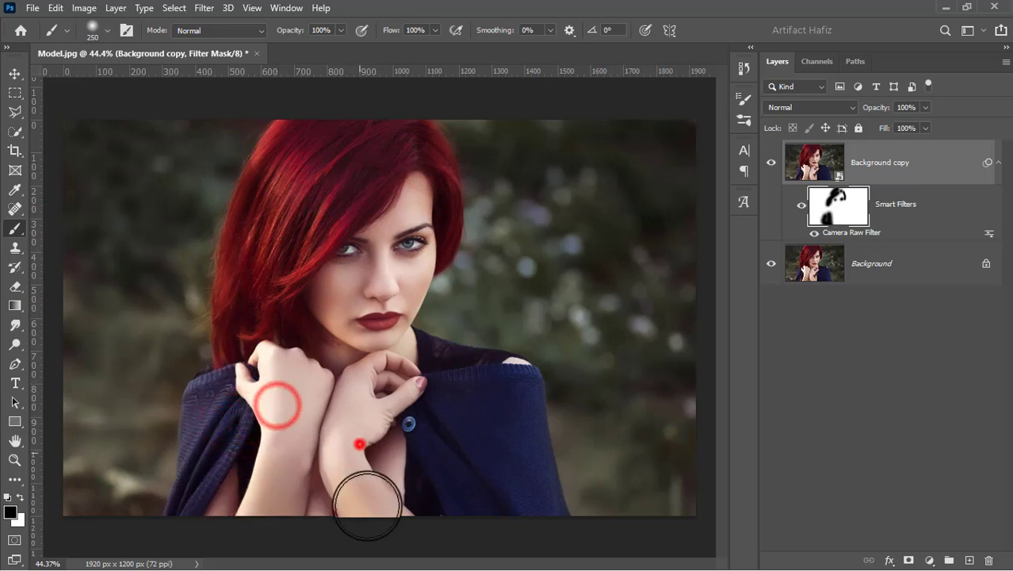
{"action": "left_click", "coordinate": [365, 384]}
Step: Mask the filter off the hair beside the cheek, the eyes, nose and lips with a smaller brush of 125 to 80 px
{"action": "key", "text": "bracketleft"}
{"action": "key", "text": "bracketleft"}
{"action": "key", "text": "bracketleft"}
{"action": "key", "text": "bracketleft"}
{"action": "key", "text": "bracketleft"}
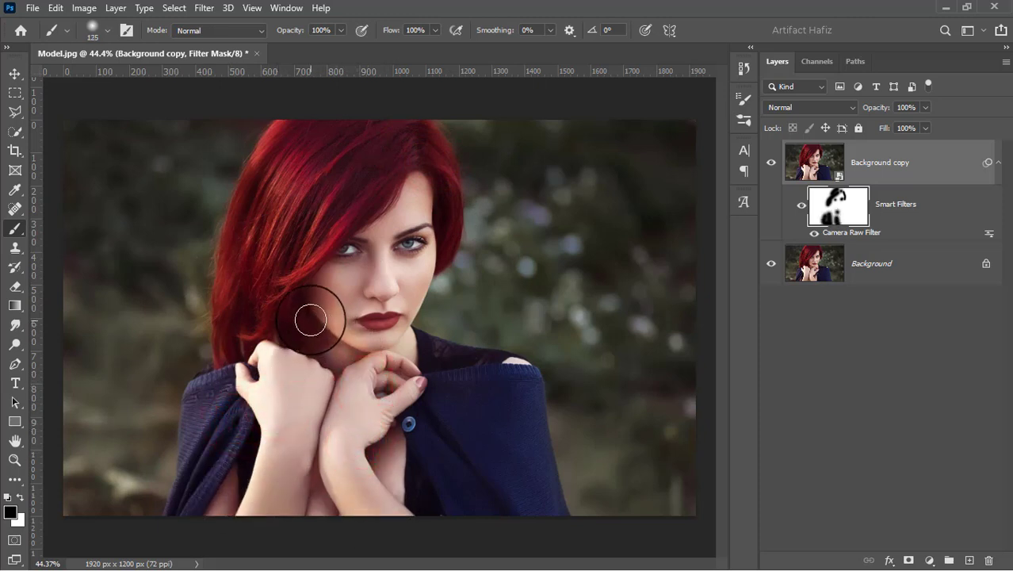
{"action": "left_click", "coordinate": [307, 306]}
{"action": "mouse_move", "coordinate": [303, 300]}
{"action": "left_mouse_down"}
{"action": "mouse_move", "coordinate": [374, 353]}
{"action": "mouse_move", "coordinate": [405, 338]}
{"action": "mouse_move", "coordinate": [413, 321]}
{"action": "mouse_move", "coordinate": [406, 240]}
{"action": "left_mouse_up"}
{"action": "key", "text": "]"}
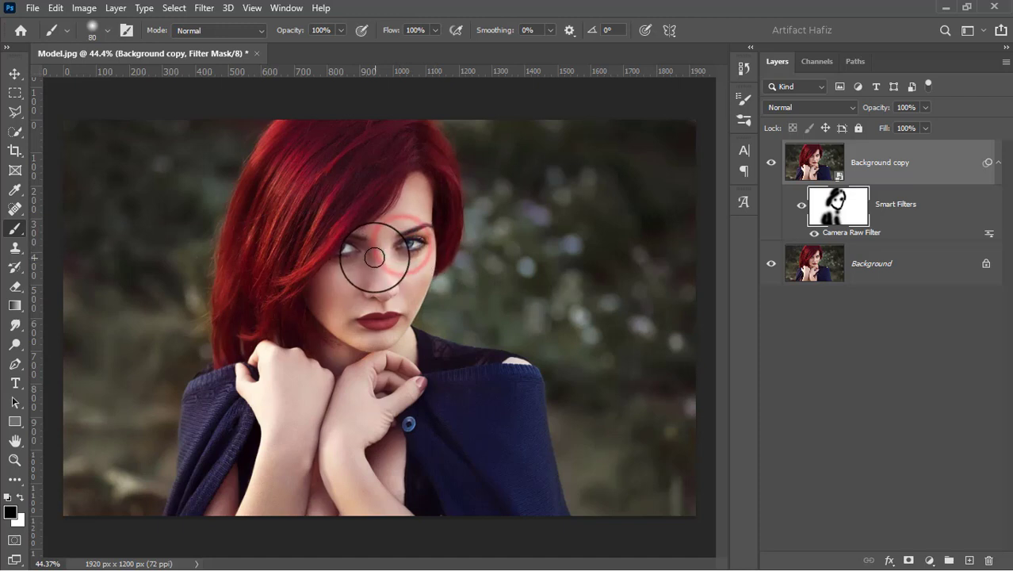
{"action": "left_click", "coordinate": [372, 258]}
{"action": "mouse_move", "coordinate": [364, 291]}
{"action": "left_mouse_down"}
{"action": "mouse_move", "coordinate": [400, 289]}
{"action": "mouse_move", "coordinate": [387, 302]}
{"action": "mouse_move", "coordinate": [393, 317]}
{"action": "mouse_move", "coordinate": [380, 312]}
{"action": "left_mouse_up"}
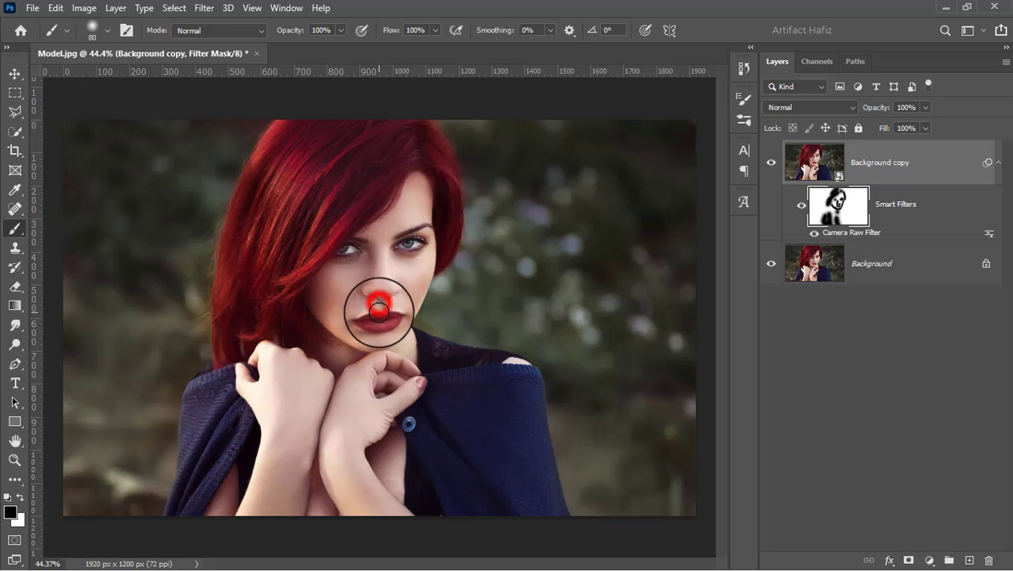
{"action": "key", "text": "ctrl+minus"}
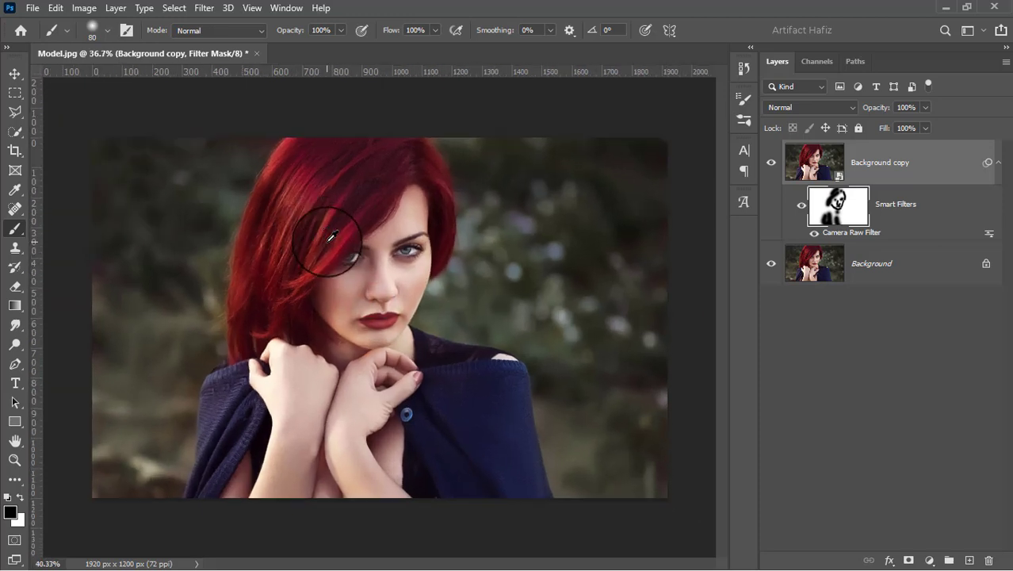
{"action": "key", "text": "ctrl+plus"}
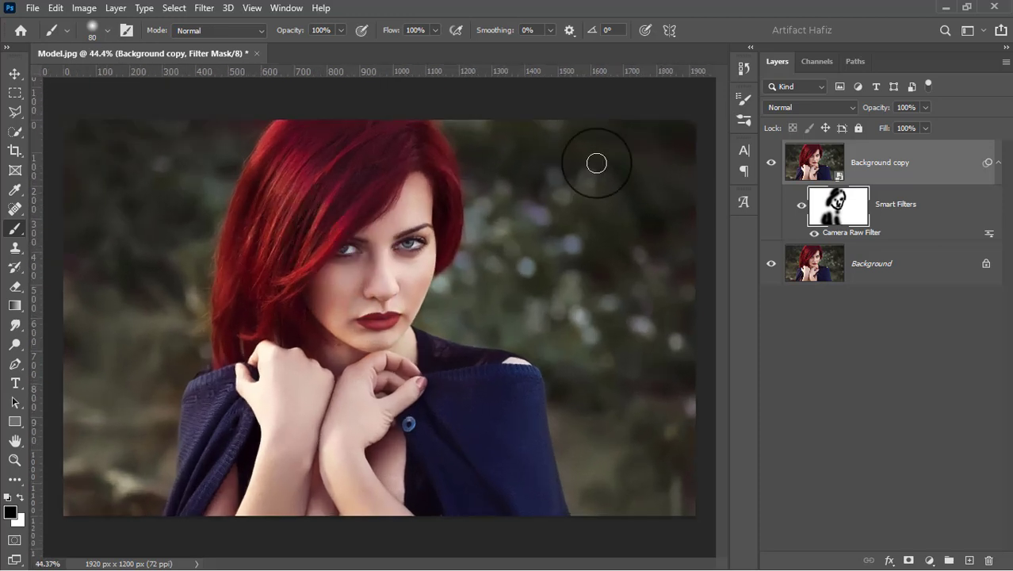
Step: Add a Color Lookup adjustment layer with the Fuji F125 Kodak 2395 3DLUT and set its opacity to 10%
{"action": "left_click", "coordinate": [925, 553]}
{"action": "left_click", "coordinate": [933, 478]}
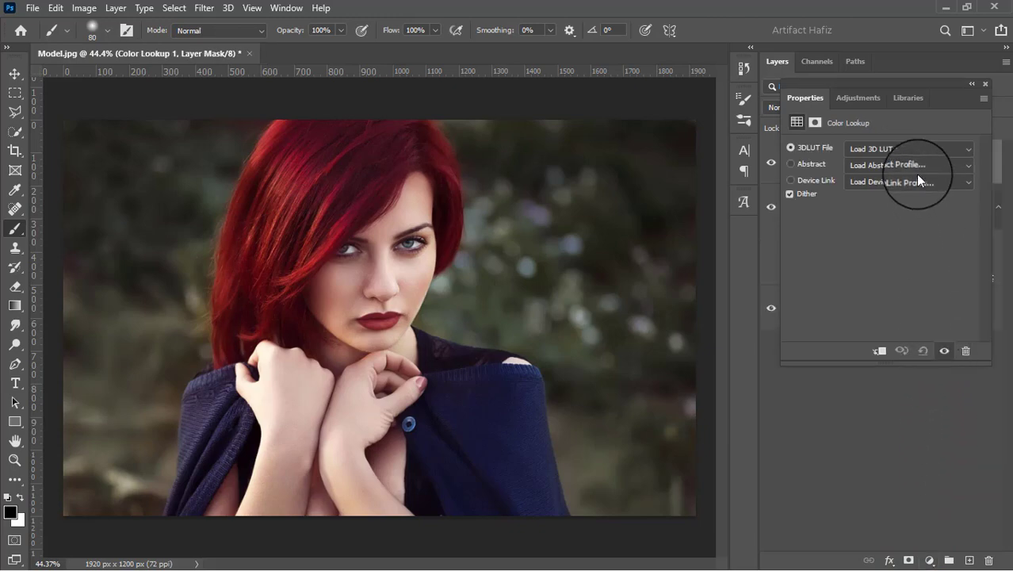
{"action": "left_click", "coordinate": [901, 151]}
{"action": "left_click", "coordinate": [886, 234]}
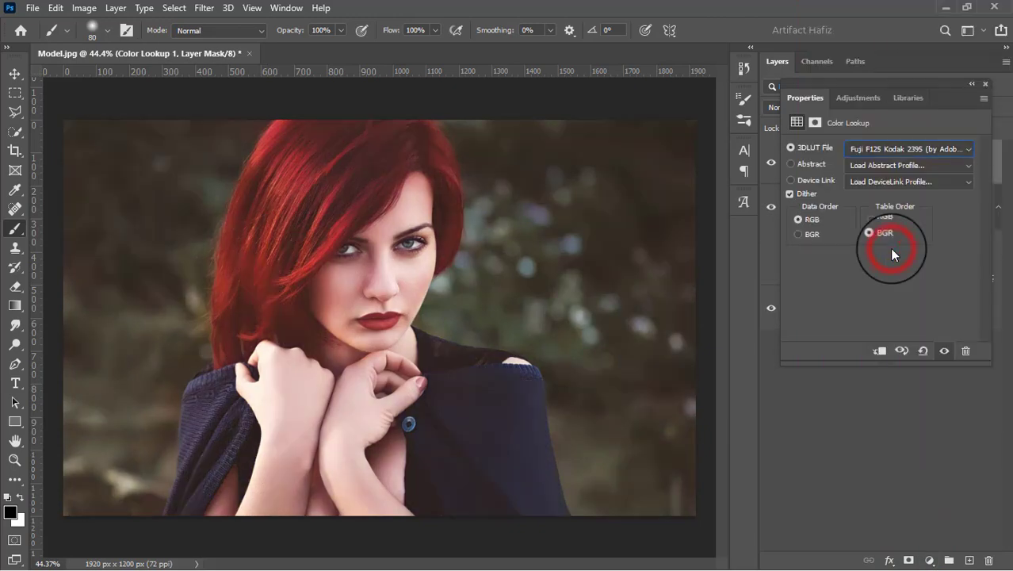
{"action": "left_click", "coordinate": [981, 87]}
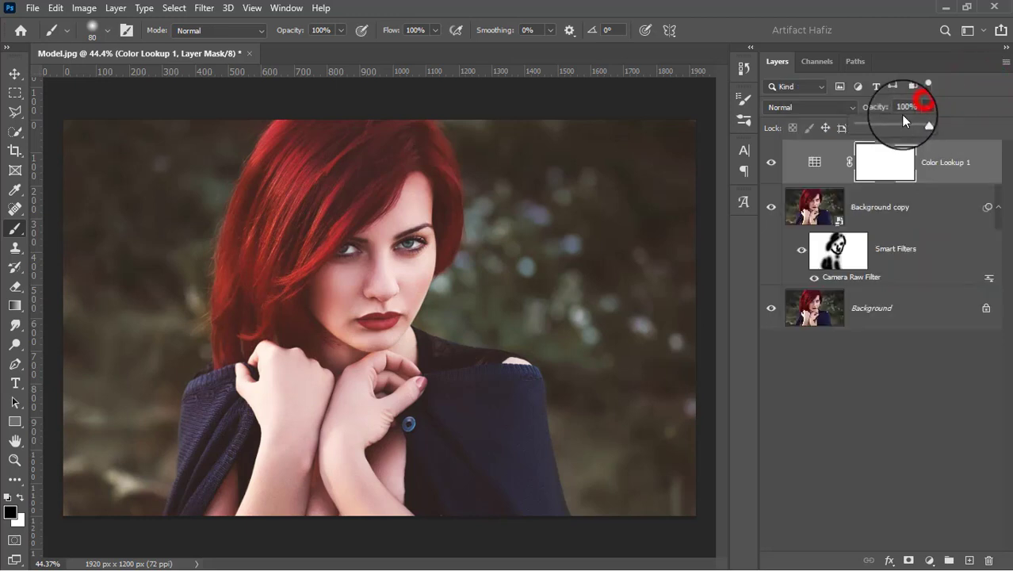
{"action": "left_click_drag", "start_coordinate": [860, 124], "coordinate": [865, 125]}
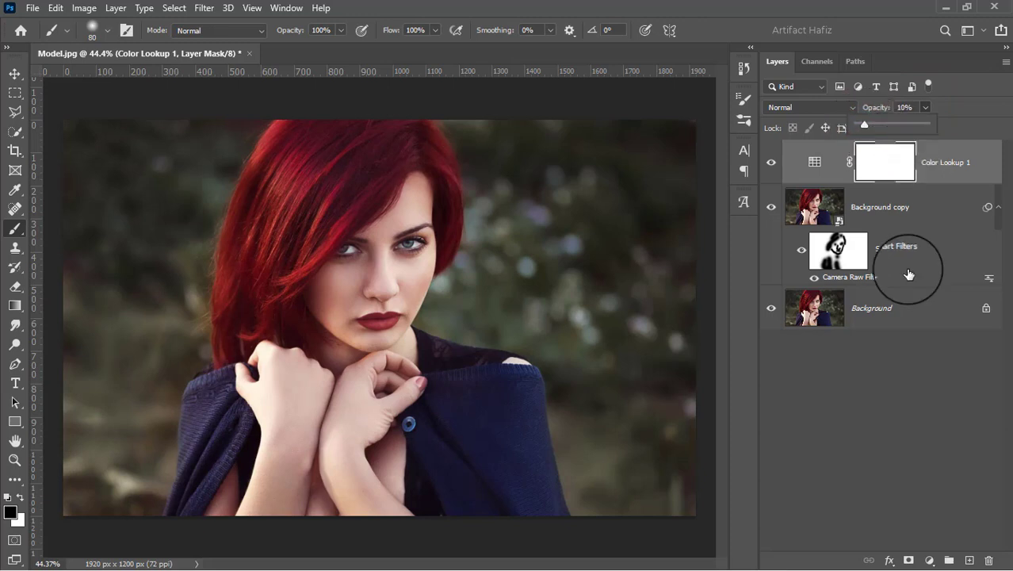
Step: Add a Brightness/Contrast adjustment layer with Brightness set to about -57
{"action": "left_click", "coordinate": [927, 562]}
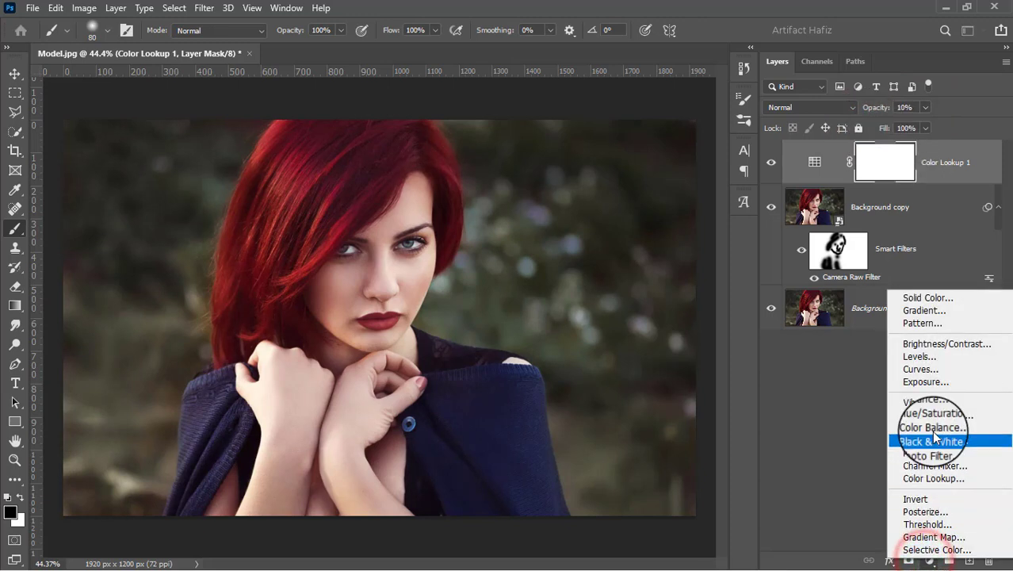
{"action": "left_click", "coordinate": [938, 348]}
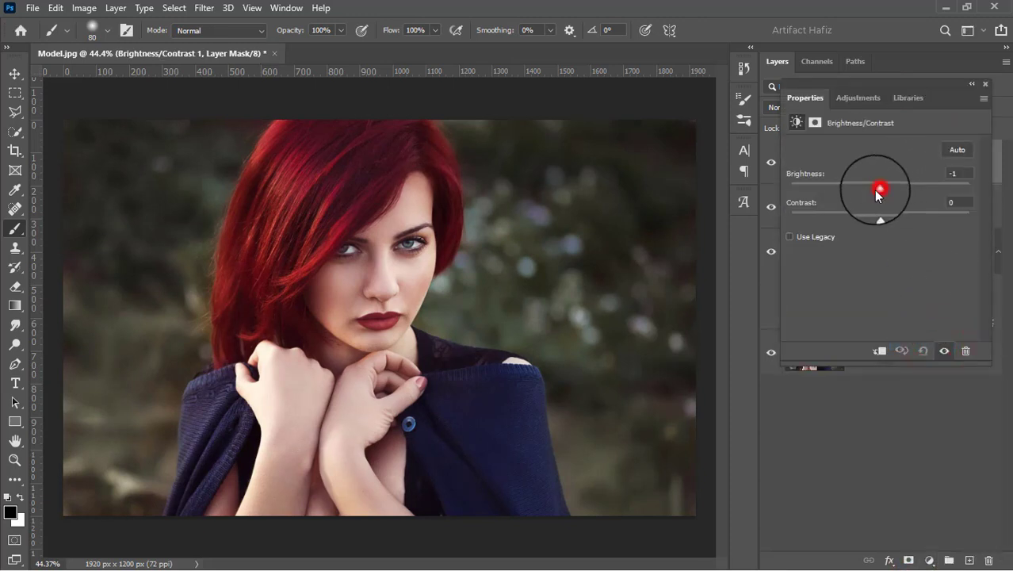
{"action": "left_click_drag", "start_coordinate": [879, 189], "coordinate": [856, 205]}
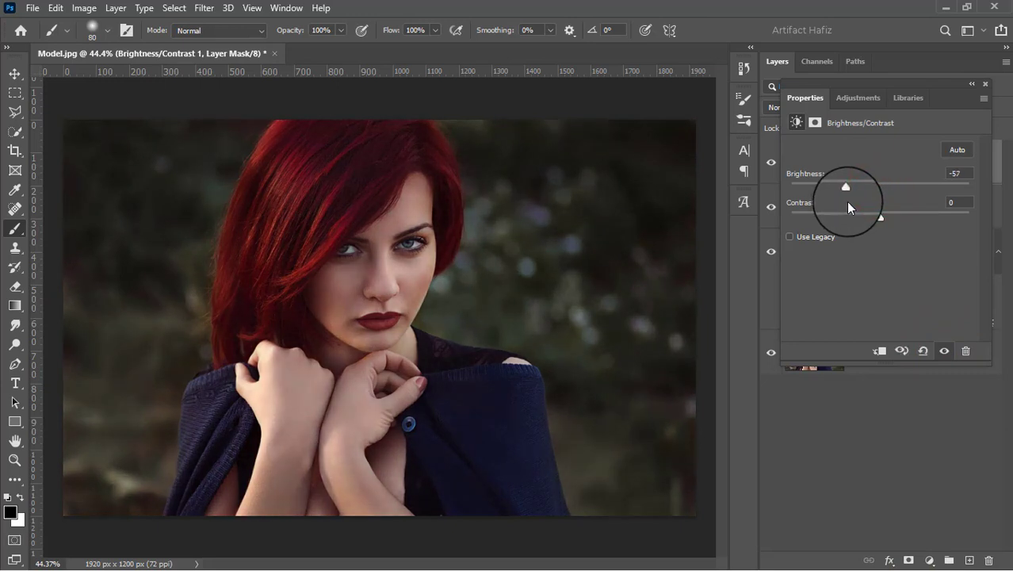
{"action": "left_click", "coordinate": [983, 83]}
Step: Add a Curves adjustment layer, anchor the RGB curve in the shadows and raise a point slightly in the highlights
{"action": "left_click", "coordinate": [929, 560]}
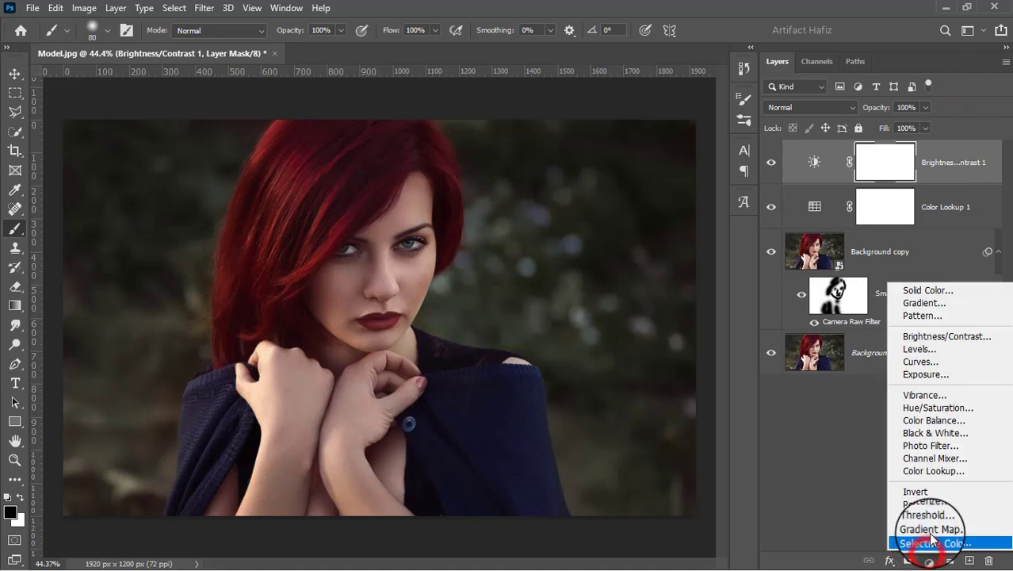
{"action": "left_click", "coordinate": [910, 361]}
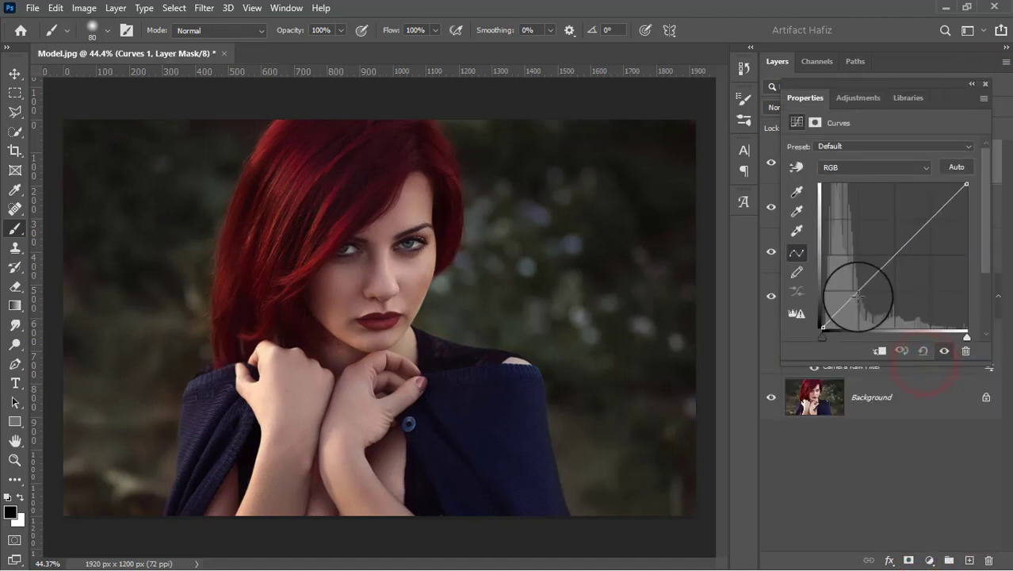
{"action": "left_click", "coordinate": [858, 293]}
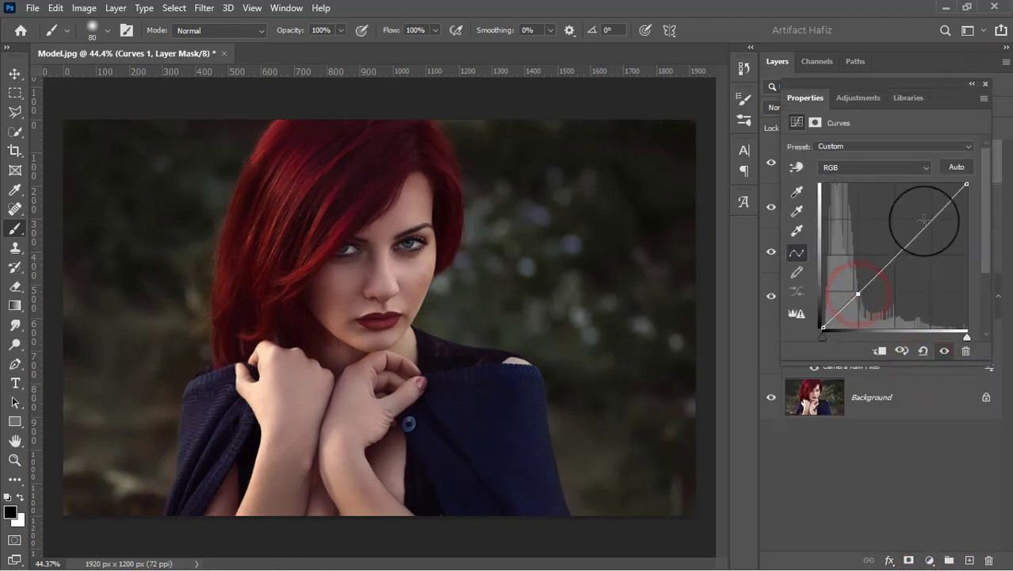
{"action": "left_click_drag", "start_coordinate": [928, 220], "coordinate": [927, 212]}
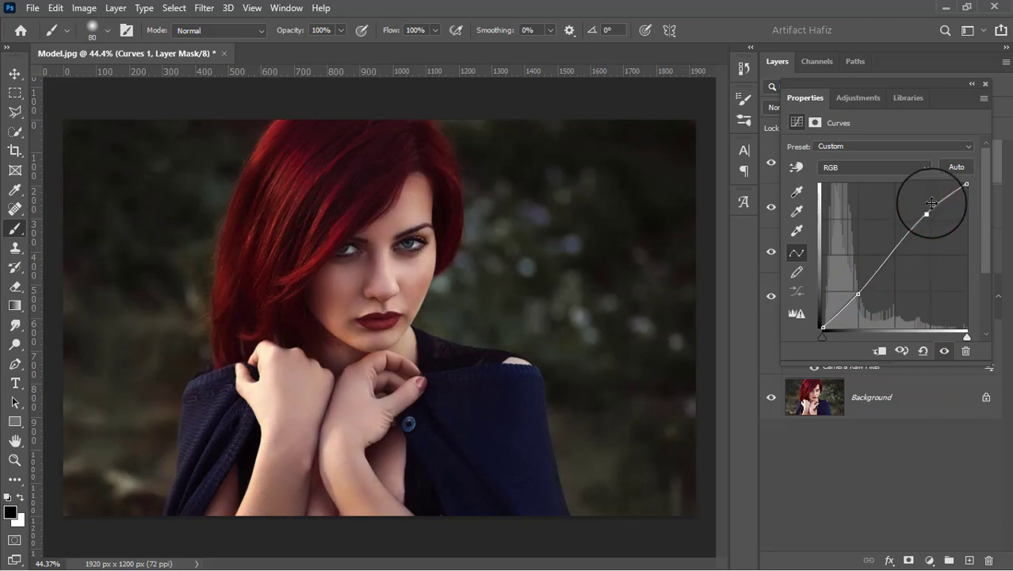
{"action": "left_click", "coordinate": [986, 82]}
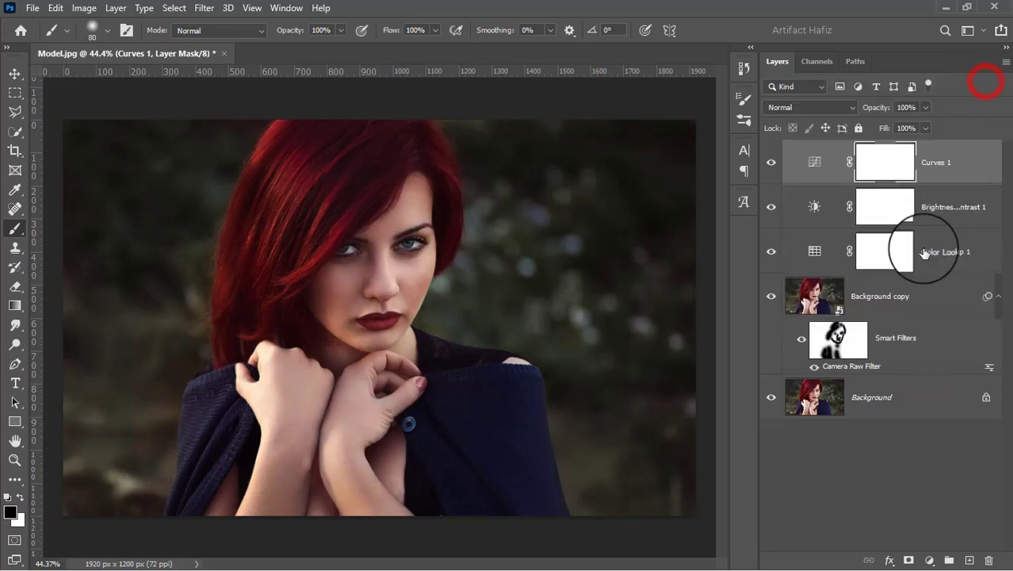
Step: Add a Levels adjustment layer and set the midtone input level to 0.86
{"action": "left_click", "coordinate": [930, 560]}
{"action": "left_click", "coordinate": [939, 351]}
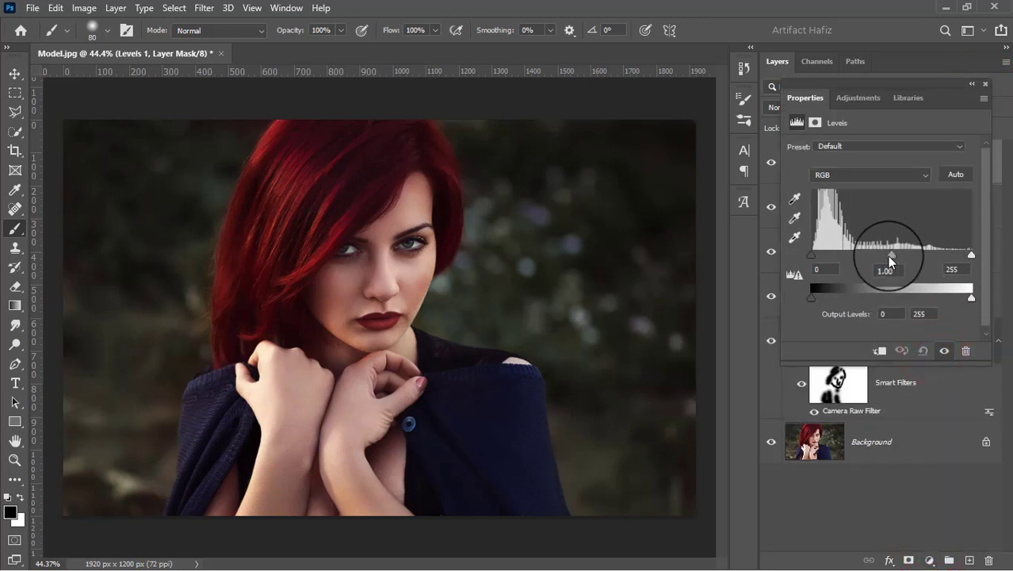
{"action": "left_click_drag", "start_coordinate": [888, 255], "coordinate": [899, 257]}
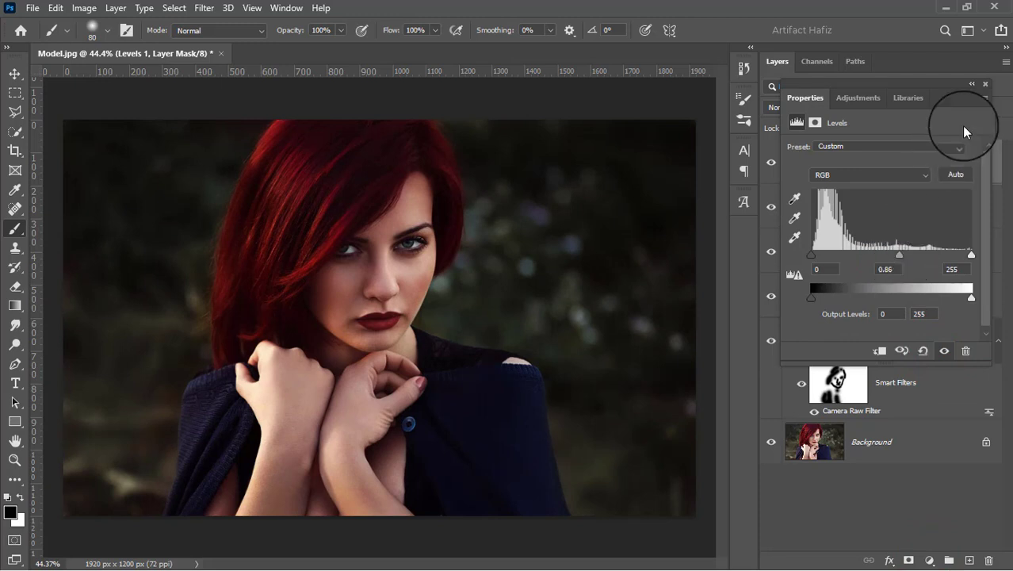
{"action": "left_click", "coordinate": [986, 84]}
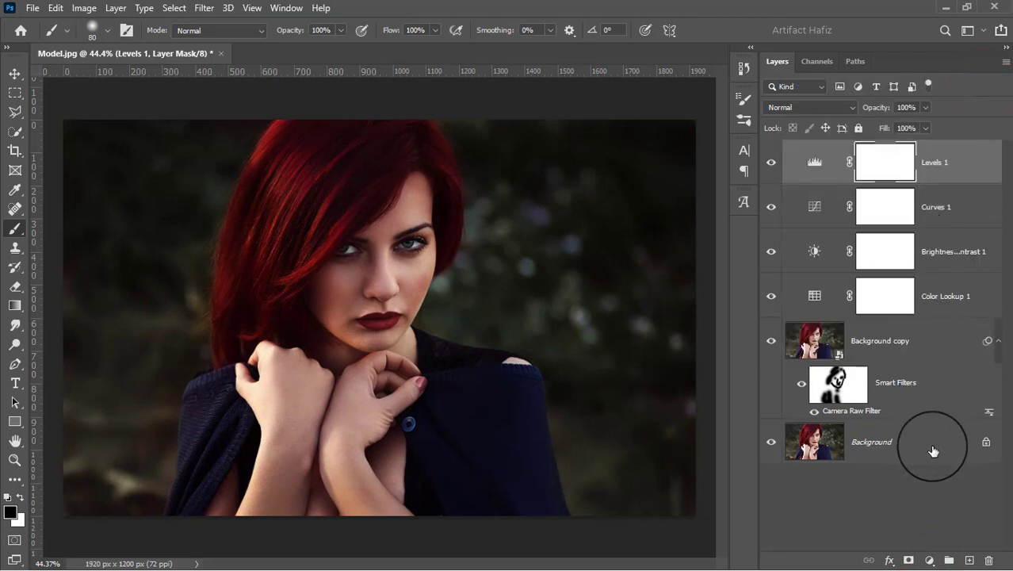
Step: Add a Vibrance adjustment layer with Vibrance +28 and Saturation -17
{"action": "left_click", "coordinate": [928, 560]}
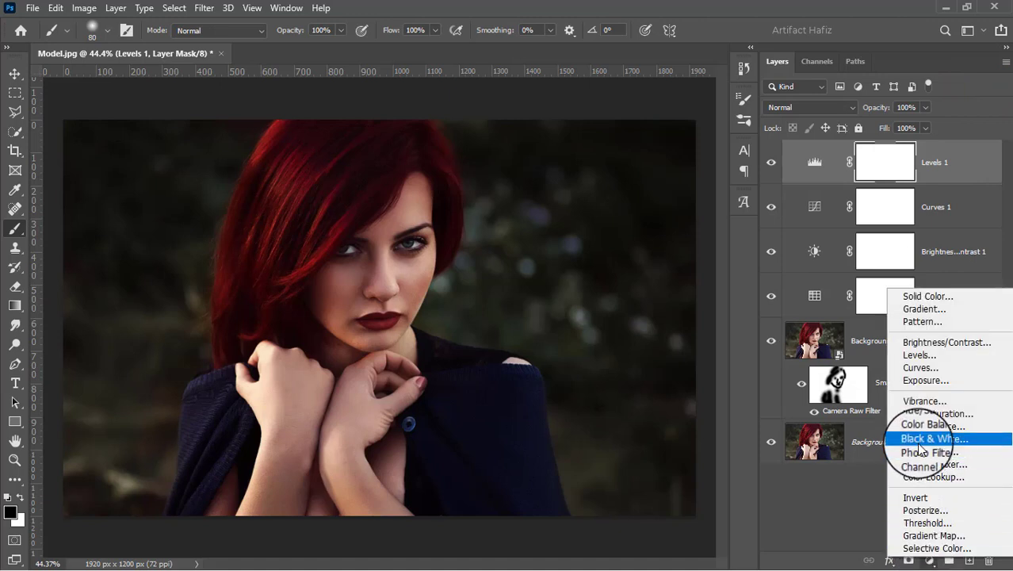
{"action": "left_click", "coordinate": [920, 401]}
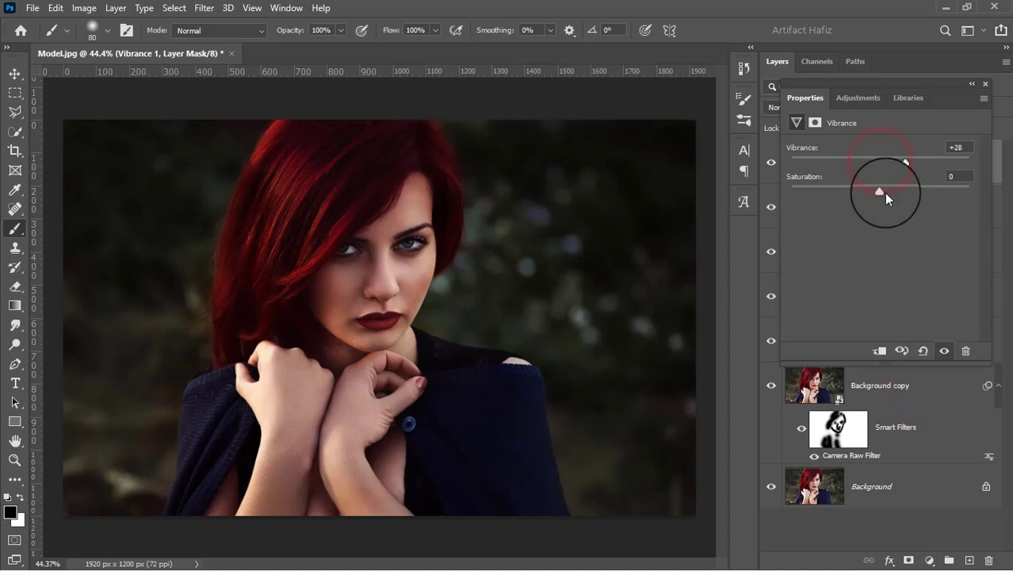
{"action": "left_click_drag", "start_coordinate": [879, 192], "coordinate": [865, 192]}
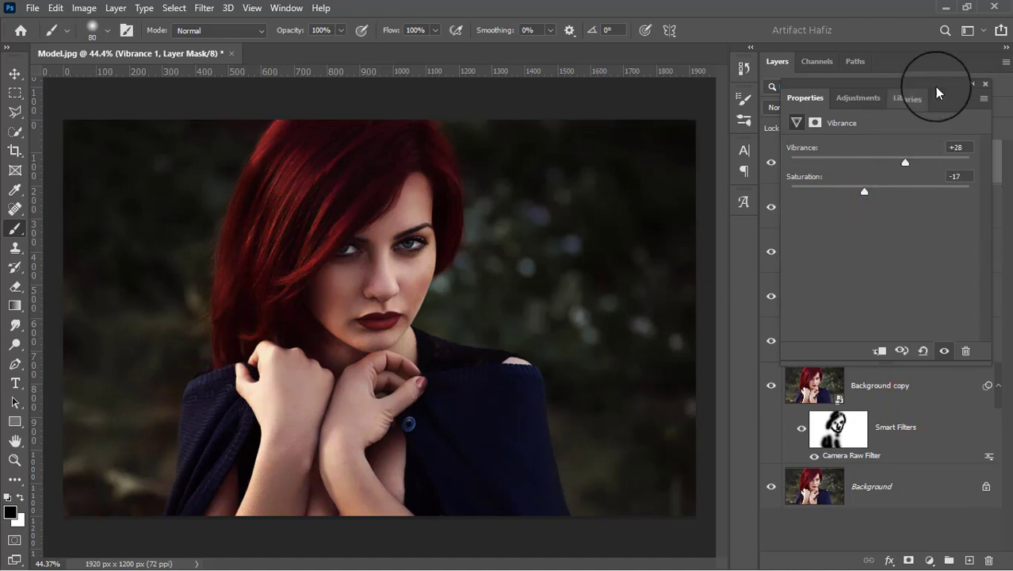
{"action": "left_click", "coordinate": [986, 84]}
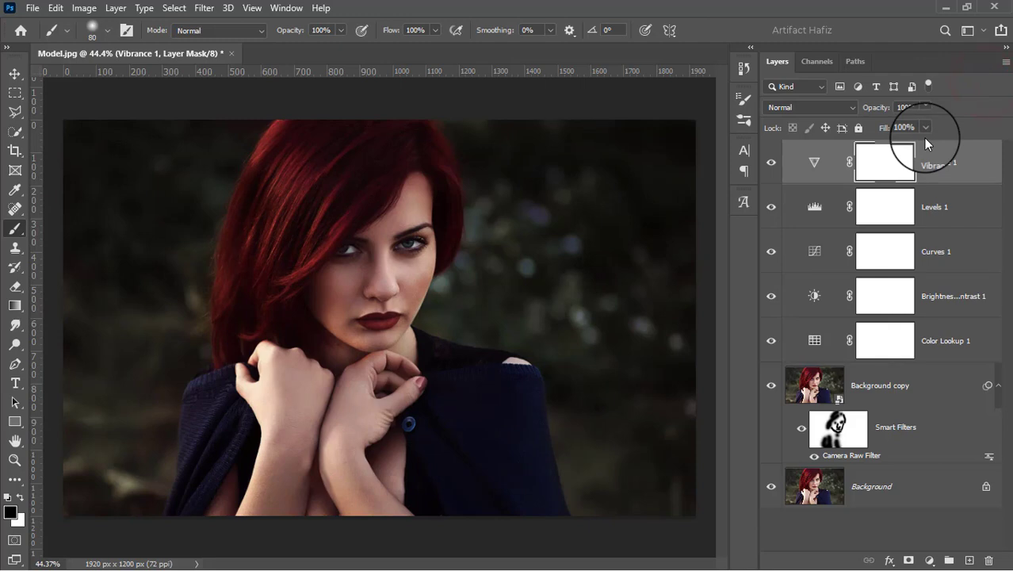
Step: Stamp all visible layers into a new top layer, convert it for smart filters and open the Camera Raw Filter on it
{"action": "key", "text": "ctrl+alt+shift+e"}
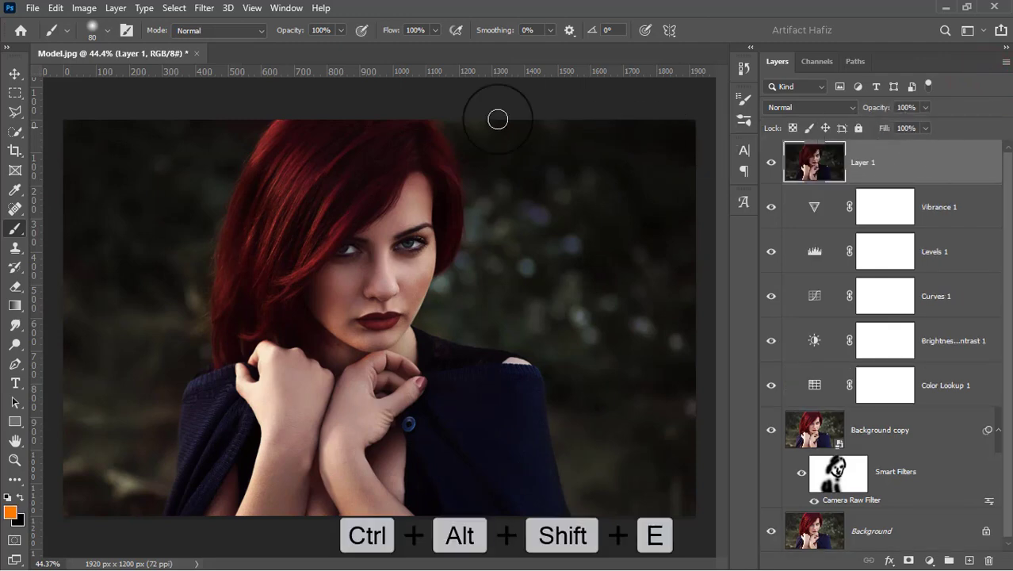
{"action": "left_click", "coordinate": [204, 7]}
{"action": "left_click", "coordinate": [202, 41]}
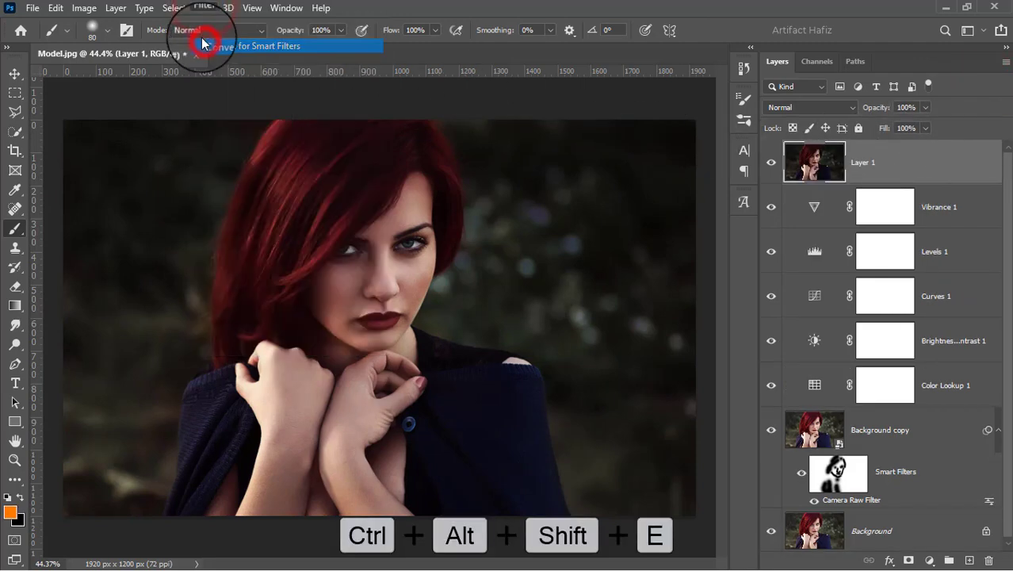
{"action": "left_click", "coordinate": [204, 8]}
{"action": "left_click", "coordinate": [216, 117]}
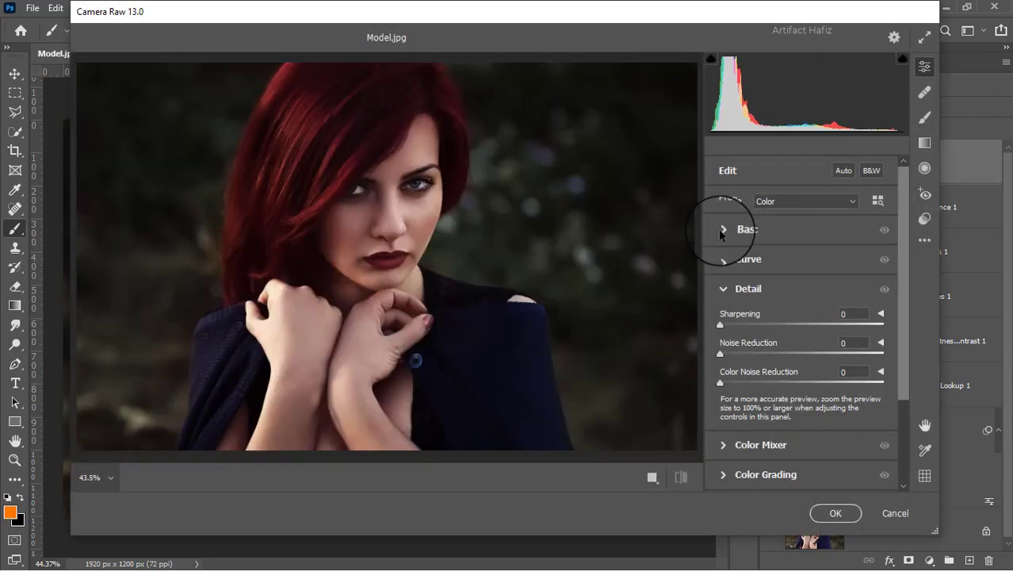
Step: Set the Basic adjustments to Exposure -0.30, Highlights -14, Shadows +11, Whites +58, Blacks +26, Texture -7, Clarity +7 and Dehaze +10
{"action": "left_click", "coordinate": [720, 227]}
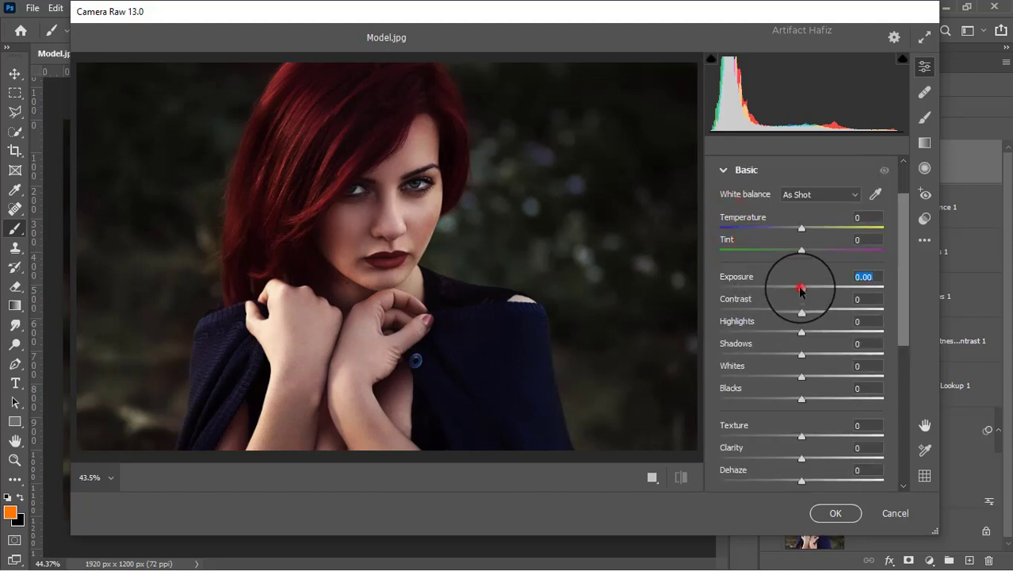
{"action": "left_click_drag", "start_coordinate": [800, 291], "coordinate": [796, 287]}
{"action": "left_click_drag", "start_coordinate": [801, 331], "coordinate": [796, 330]}
{"action": "left_click_drag", "start_coordinate": [800, 375], "coordinate": [849, 375]}
{"action": "left_click_drag", "start_coordinate": [797, 332], "coordinate": [810, 357]}
{"action": "left_click_drag", "start_coordinate": [801, 398], "coordinate": [812, 488]}
{"action": "scroll", "coordinate": [822, 446], "scroll_direction": "down", "scroll_amount": 1}
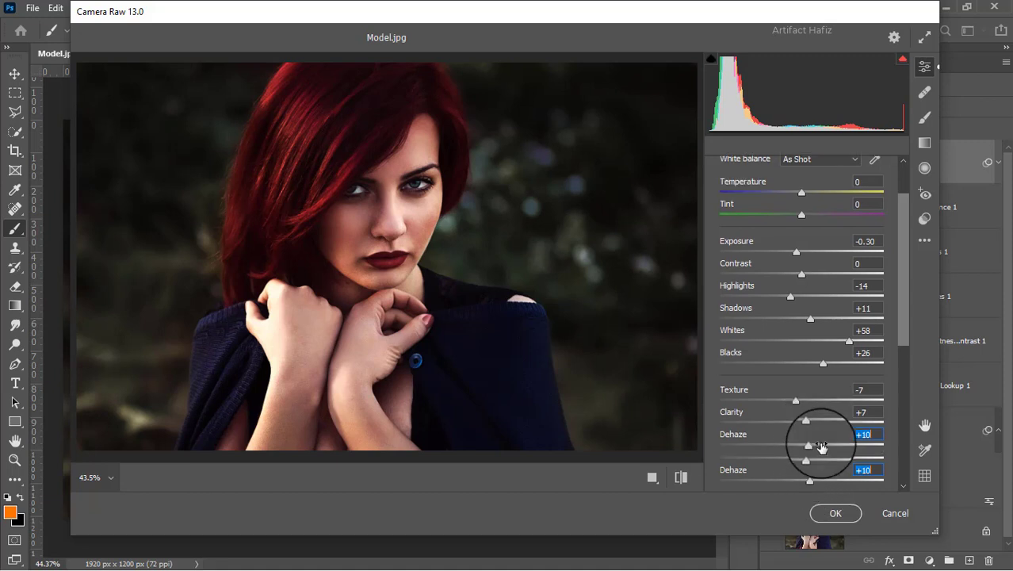
Step: Anchor the RGB point curve in the shadows, set a highlight point at input 195, output 198, and raise the blue curve's black point to output 6
{"action": "scroll", "coordinate": [789, 417], "scroll_direction": "down", "scroll_amount": 2}
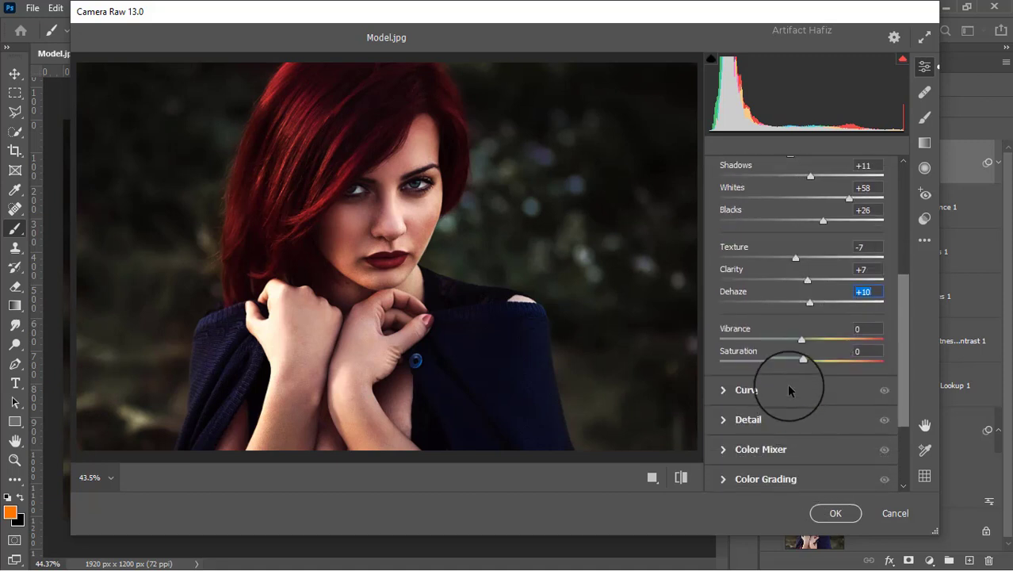
{"action": "scroll", "coordinate": [788, 384], "scroll_direction": "down", "scroll_amount": 2}
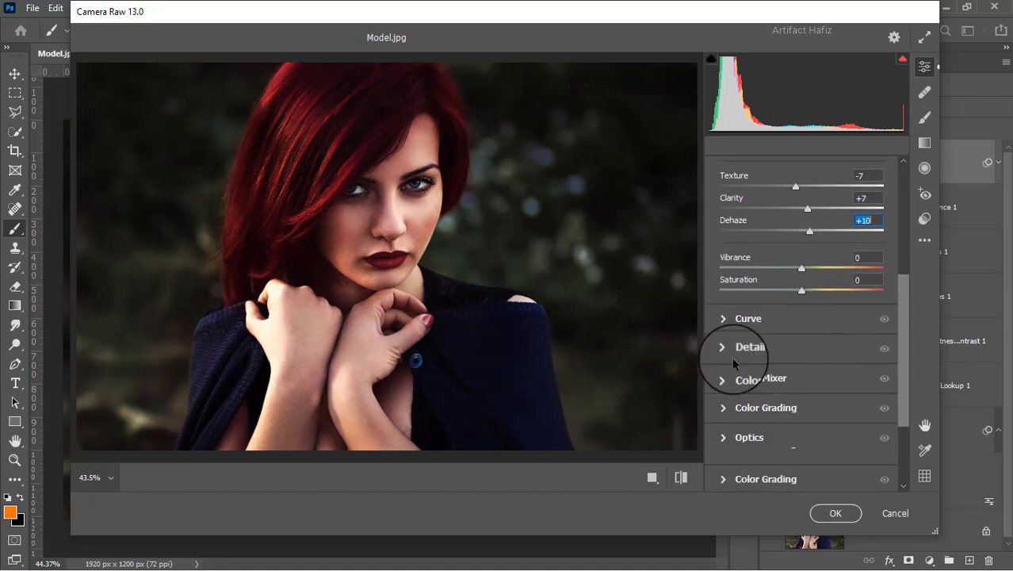
{"action": "left_click", "coordinate": [724, 318]}
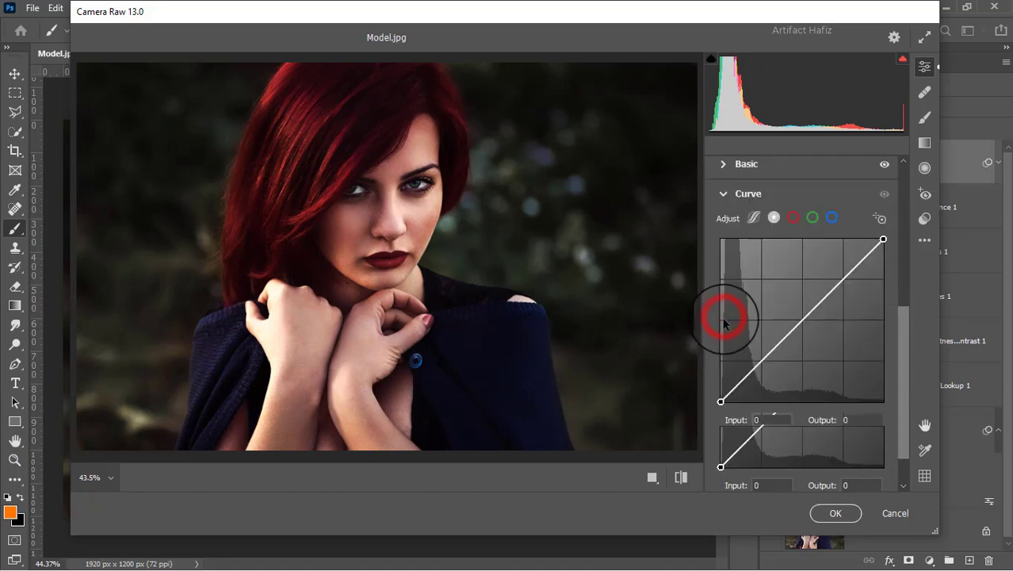
{"action": "left_click", "coordinate": [762, 360]}
{"action": "left_click", "coordinate": [843, 277]}
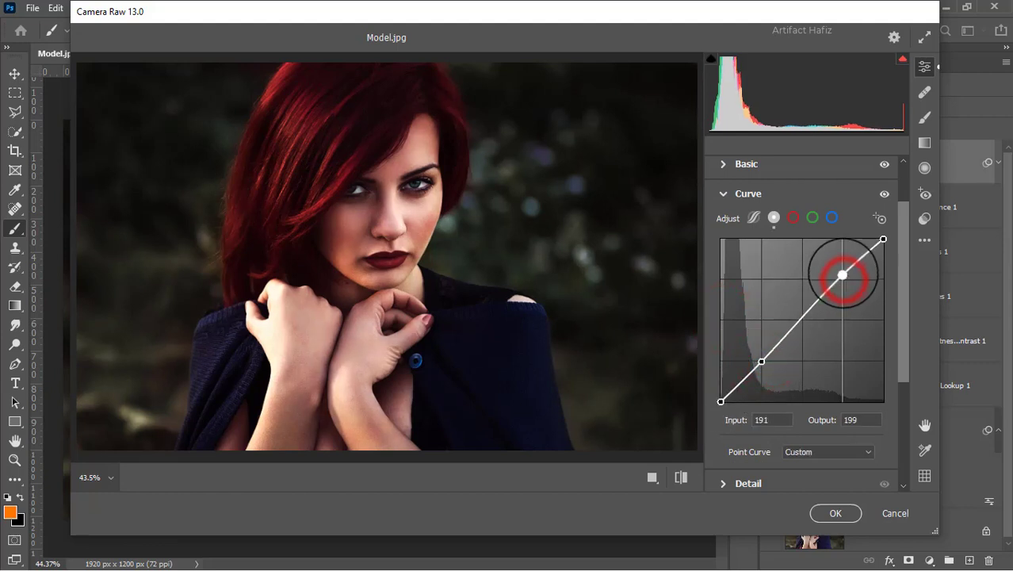
{"action": "left_click_drag", "start_coordinate": [842, 275], "coordinate": [844, 276]}
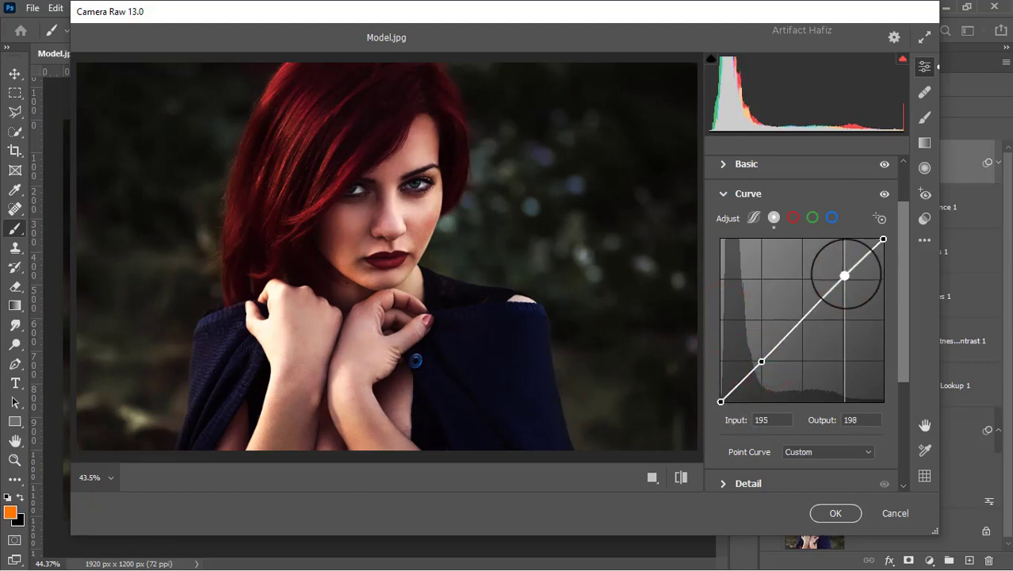
{"action": "left_click", "coordinate": [831, 217]}
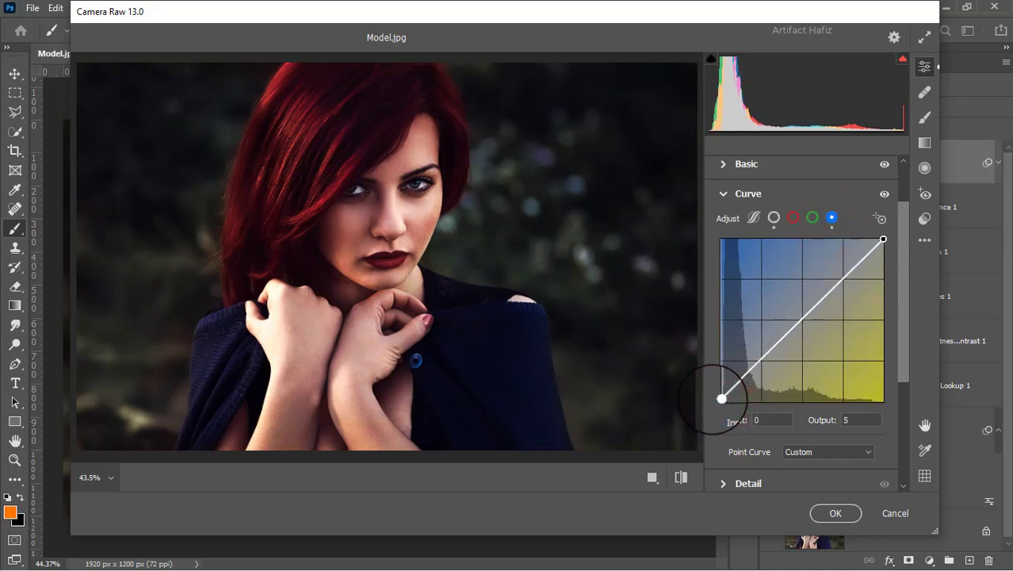
Step: Set Sharpening to 20 and Noise Reduction to 7 in the Detail adjustments
{"action": "scroll", "coordinate": [825, 335], "scroll_direction": "down", "scroll_amount": 4}
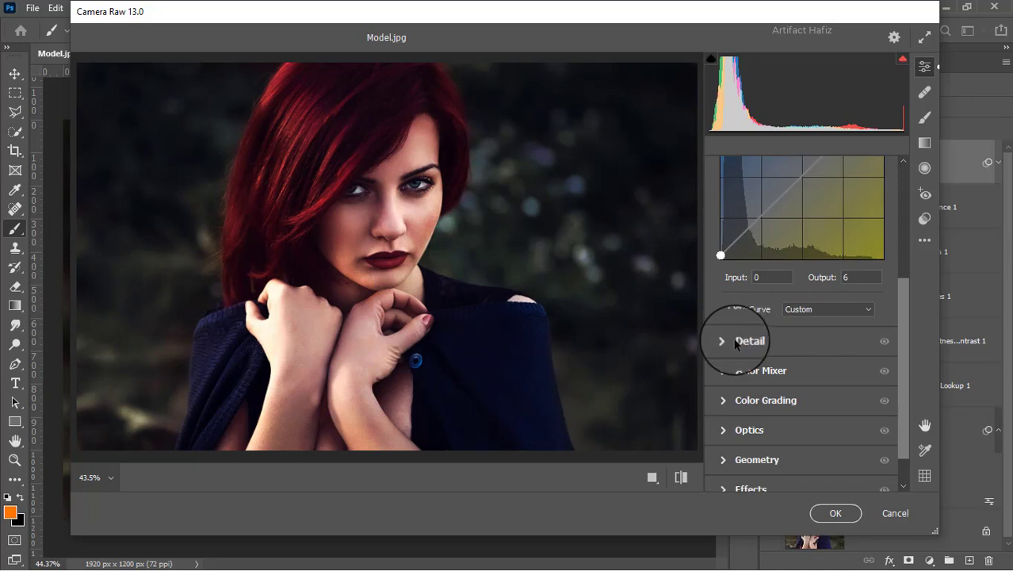
{"action": "left_click", "coordinate": [733, 343]}
{"action": "left_click_drag", "start_coordinate": [720, 353], "coordinate": [740, 330]}
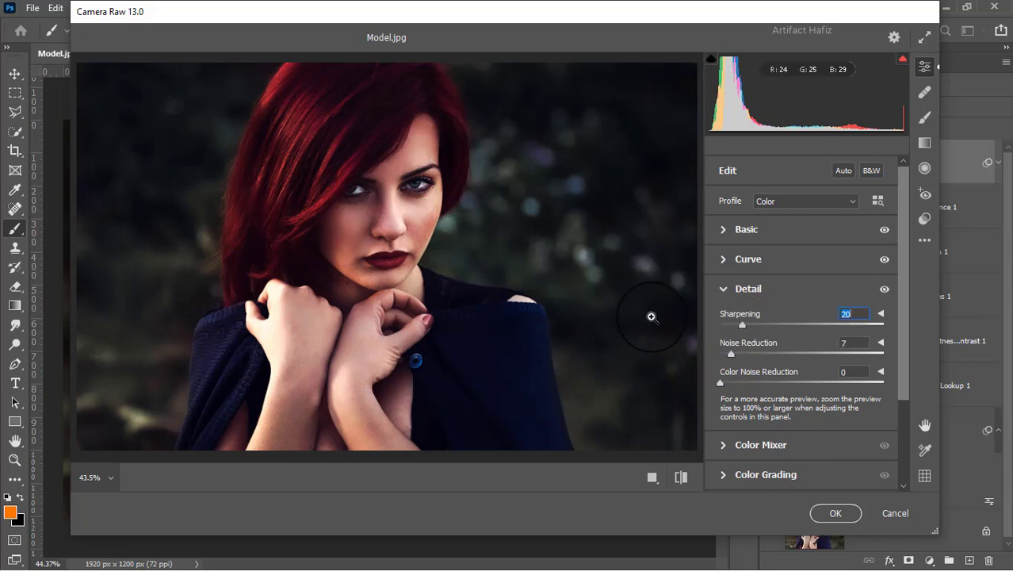
{"action": "scroll", "coordinate": [652, 317], "scroll_direction": "down", "scroll_amount": 3}
{"action": "scroll", "coordinate": [461, 310], "scroll_direction": "up", "scroll_amount": 3}
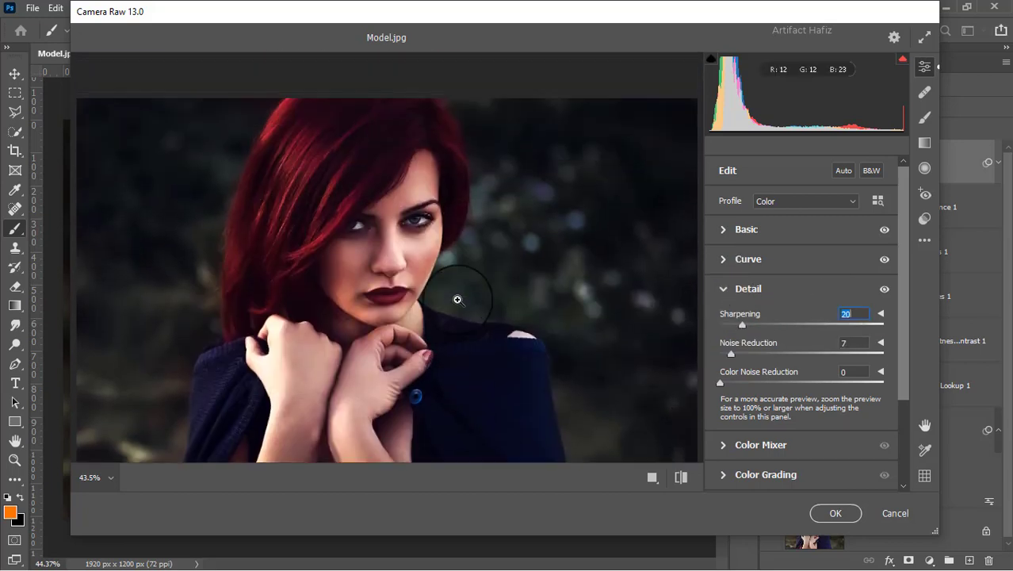
Step: Set the Color Mixer saturation to Reds -15, Oranges -23, Yellows -38, Greens -38, Aquas +7, Blues +17, Purples +9 and Magentas +10
{"action": "scroll", "coordinate": [807, 353], "scroll_direction": "down", "scroll_amount": 2}
{"action": "scroll", "coordinate": [805, 350], "scroll_direction": "down", "scroll_amount": 2}
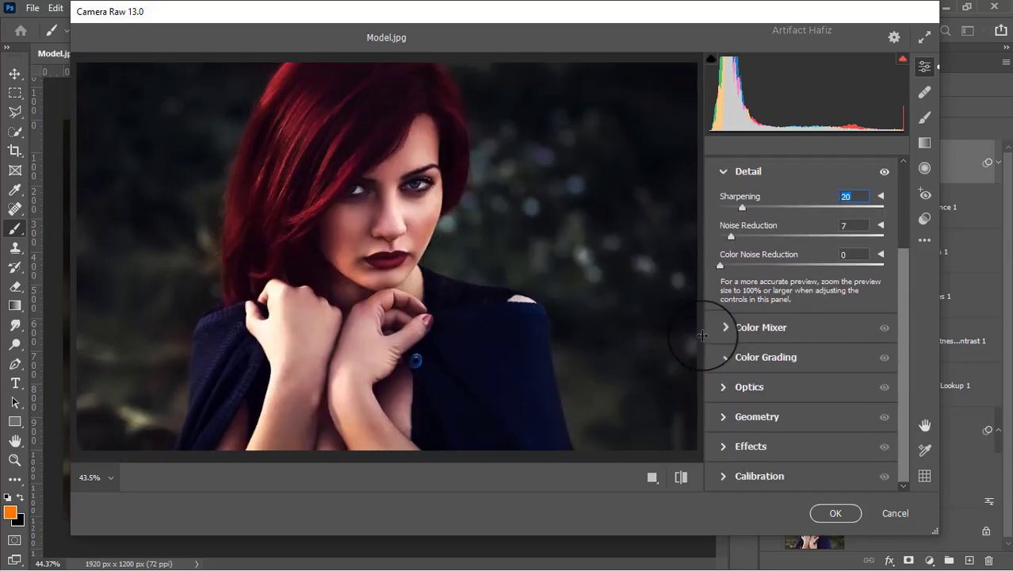
{"action": "left_click", "coordinate": [718, 327]}
{"action": "left_click", "coordinate": [771, 257]}
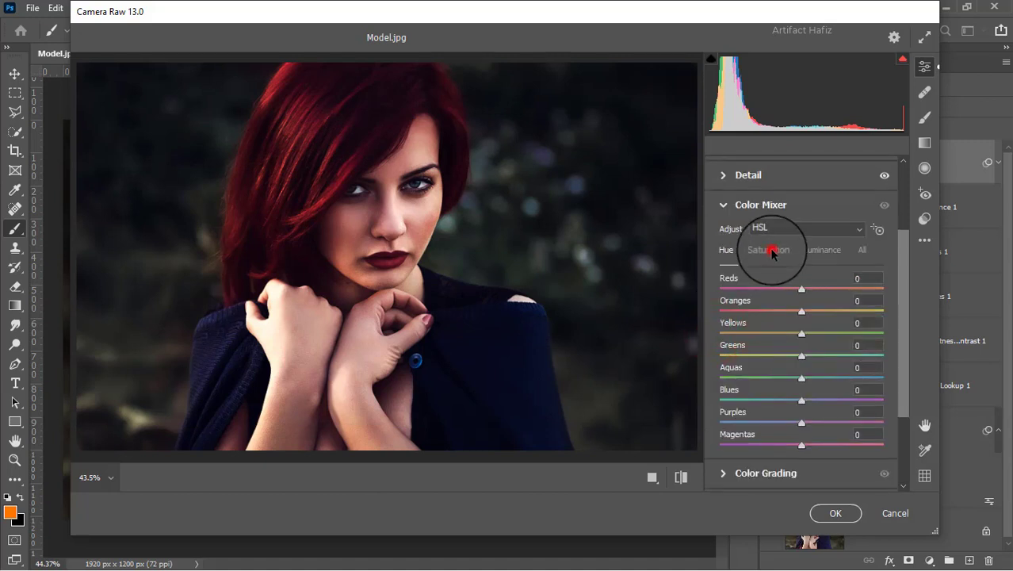
{"action": "left_click_drag", "start_coordinate": [800, 291], "coordinate": [810, 445]}
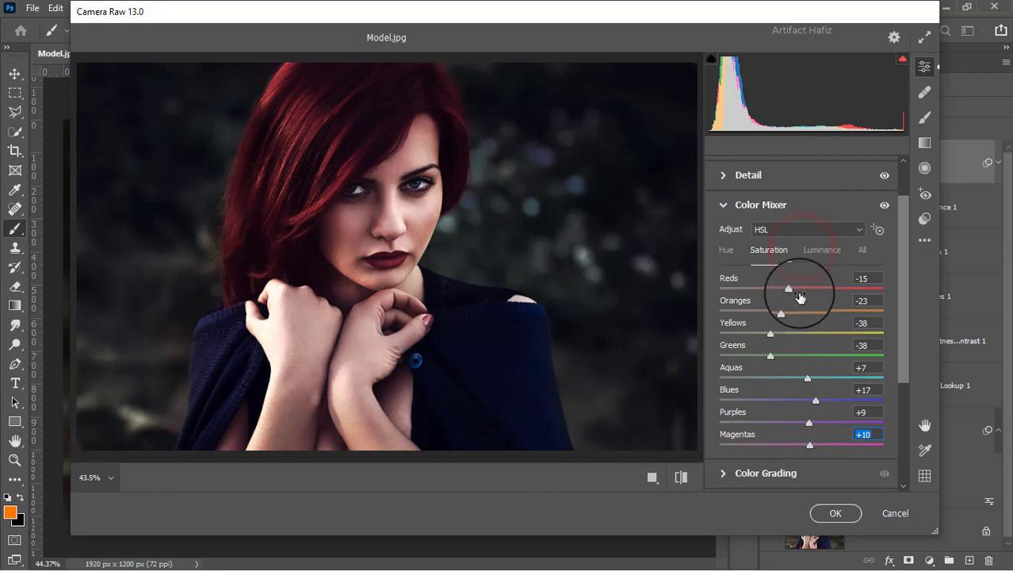
Step: Set the Color Mixer luminance to Reds +6, Oranges +5, Yellows +7, Greens +10 and Aquas +9
{"action": "left_click", "coordinate": [819, 251]}
{"action": "left_click_drag", "start_coordinate": [801, 310], "coordinate": [820, 293]}
{"action": "left_click_drag", "start_coordinate": [813, 295], "coordinate": [805, 291]}
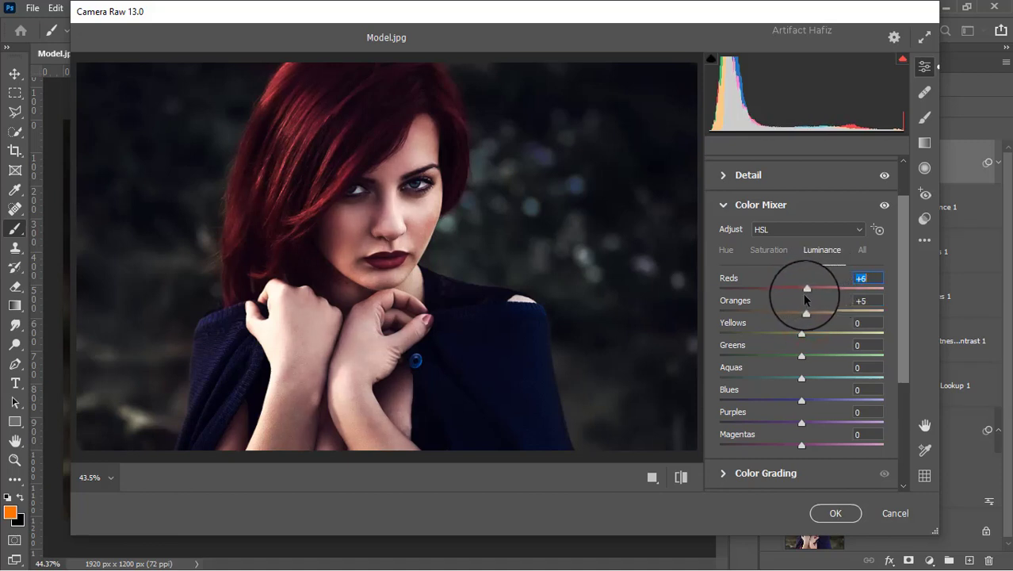
{"action": "left_click_drag", "start_coordinate": [802, 333], "coordinate": [810, 380]}
{"action": "left_click", "coordinate": [805, 358]}
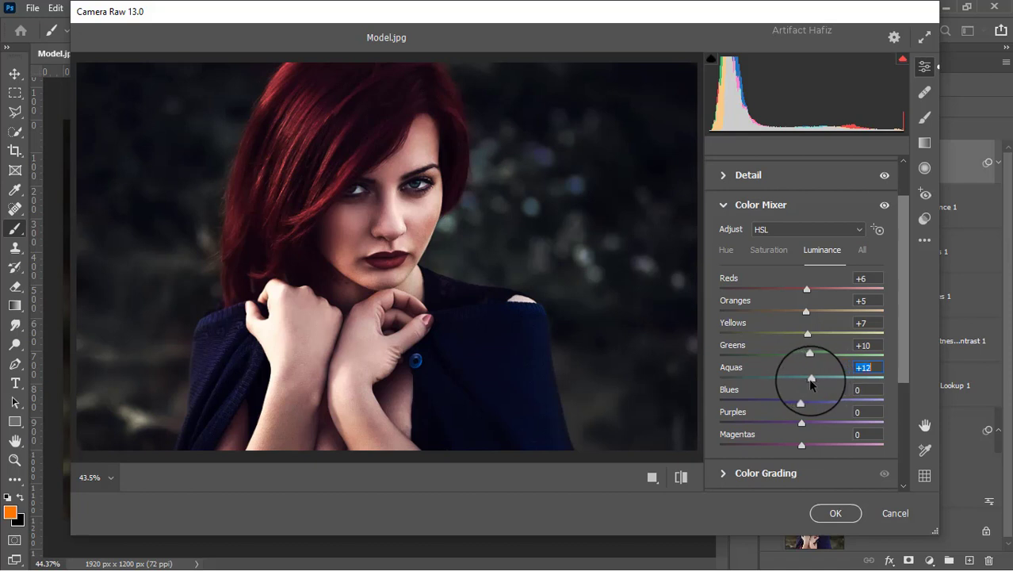
Step: Color grade the shadows toward blue with hue 224, saturation 3, and the highlights toward yellow with hue 49, saturation 7
{"action": "scroll", "coordinate": [791, 356], "scroll_direction": "down", "scroll_amount": 3}
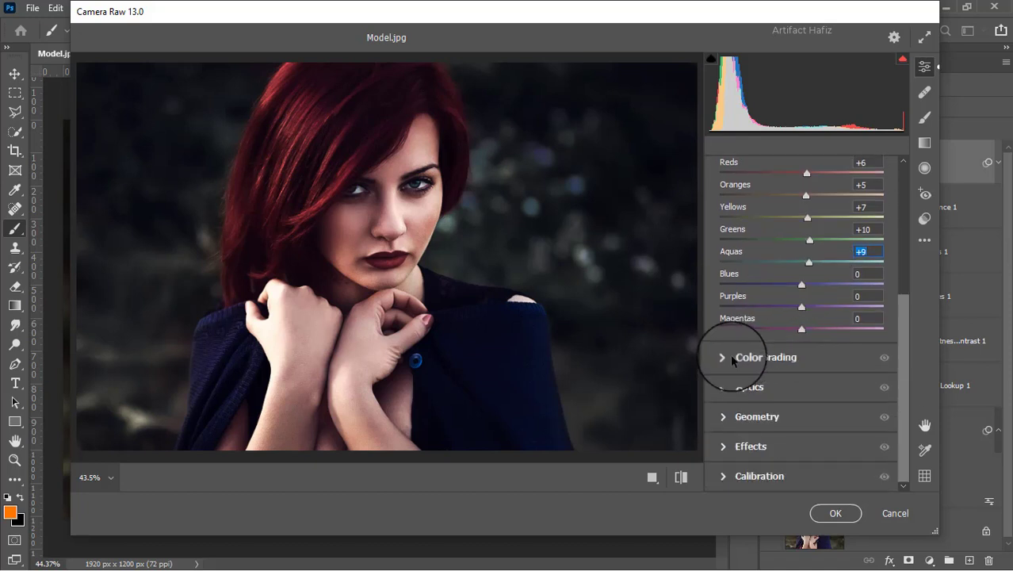
{"action": "left_click", "coordinate": [724, 355]}
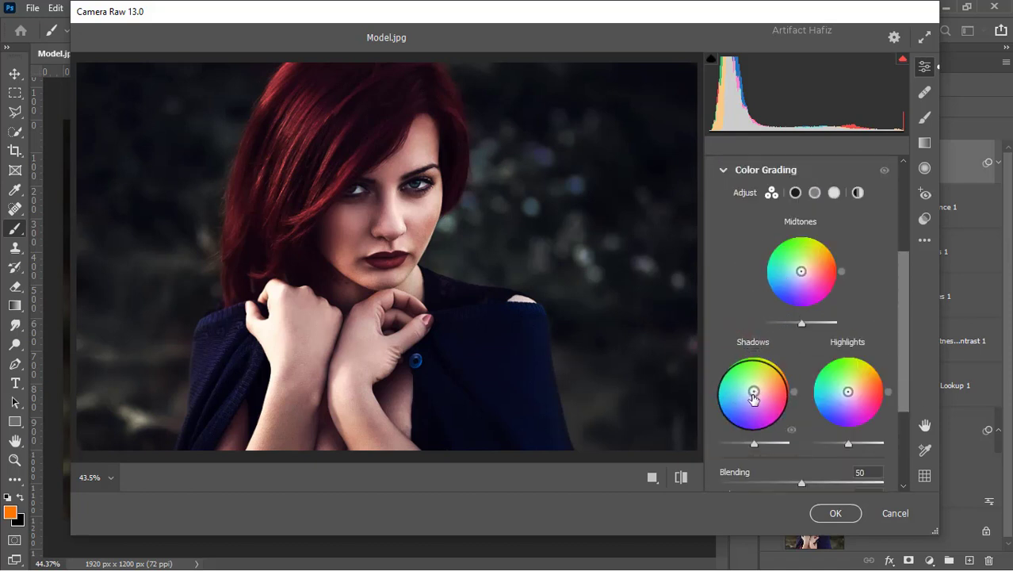
{"action": "left_click_drag", "start_coordinate": [750, 393], "coordinate": [735, 428]}
{"action": "left_click_drag", "start_coordinate": [751, 394], "coordinate": [751, 395]}
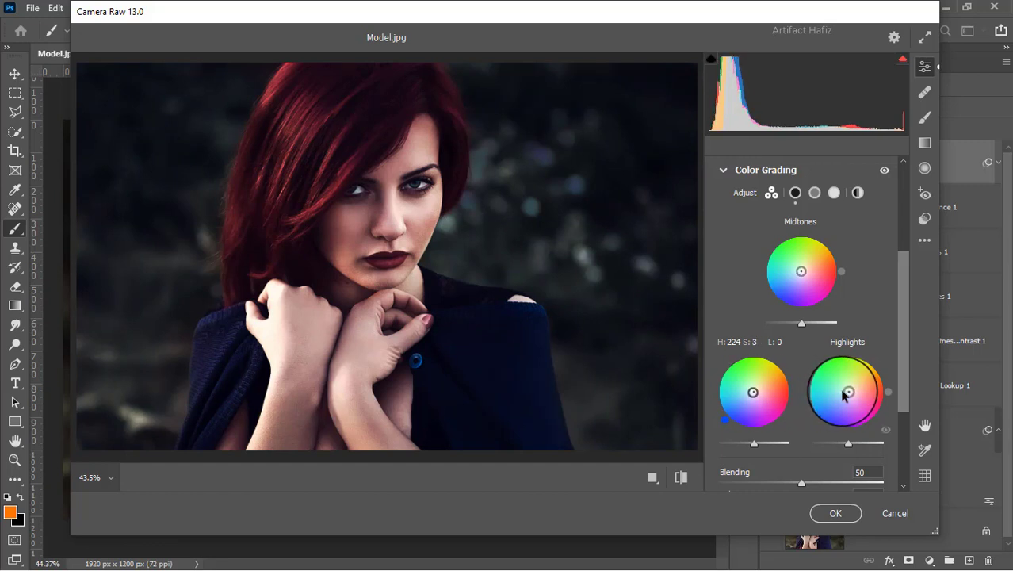
{"action": "left_click_drag", "start_coordinate": [849, 394], "coordinate": [885, 356]}
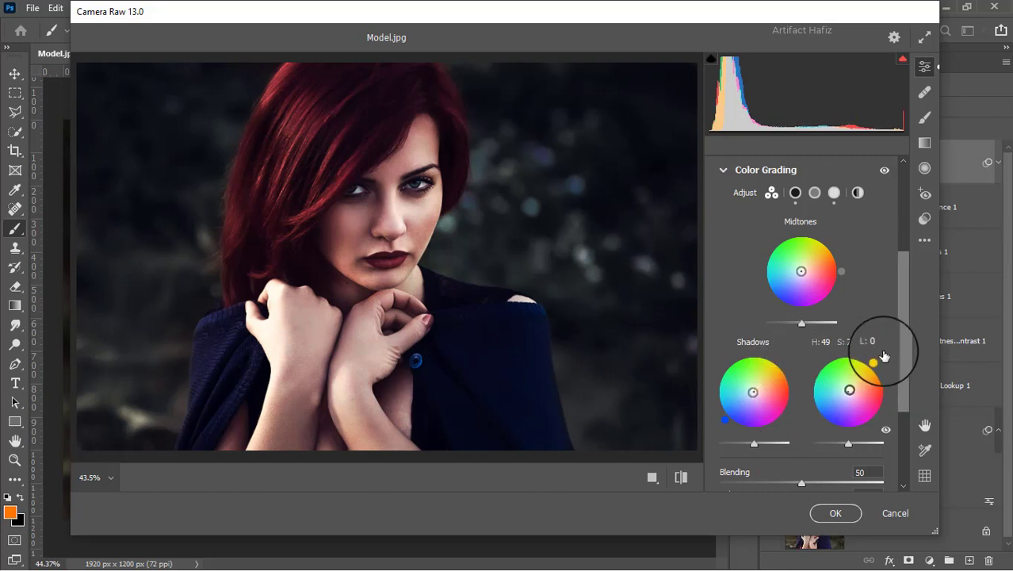
Step: Calibrate the primary saturations to Red -8, Green +3 and Blue +6, and apply the Camera Raw Filter
{"action": "scroll", "coordinate": [872, 341], "scroll_direction": "down", "scroll_amount": 4}
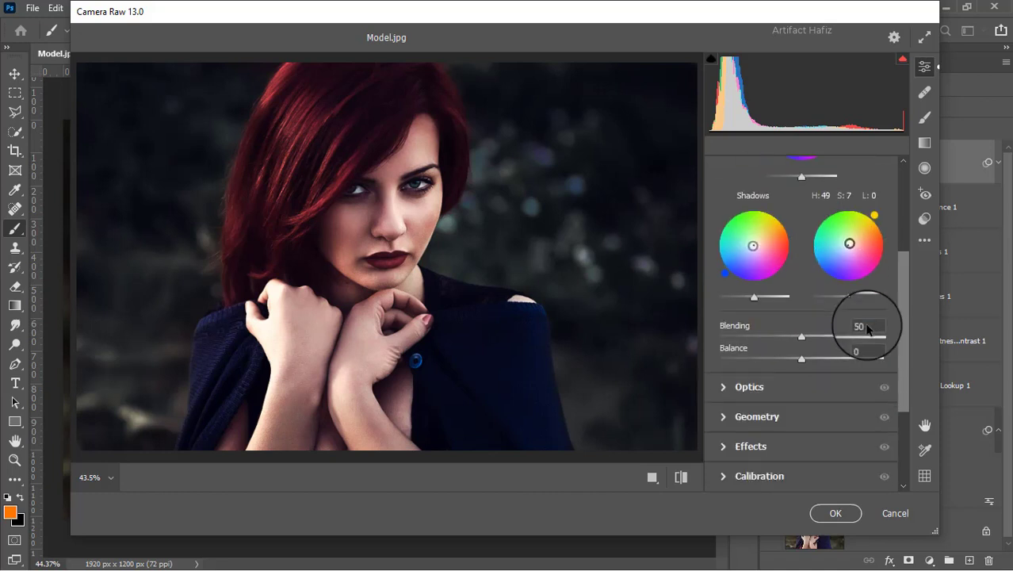
{"action": "left_click", "coordinate": [728, 476]}
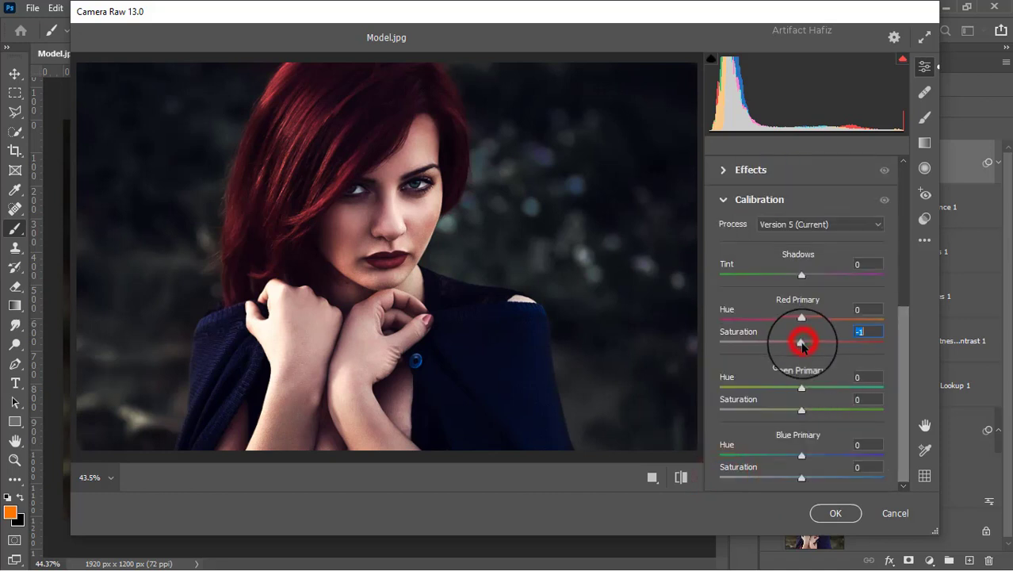
{"action": "left_click_drag", "start_coordinate": [803, 344], "coordinate": [796, 343]}
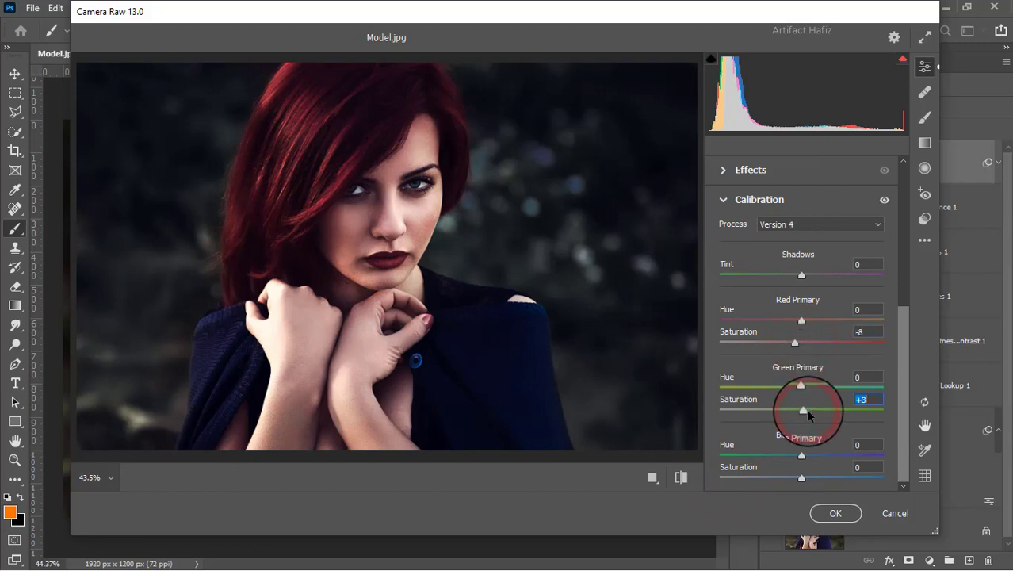
{"action": "left_click_drag", "start_coordinate": [802, 477], "coordinate": [805, 477]}
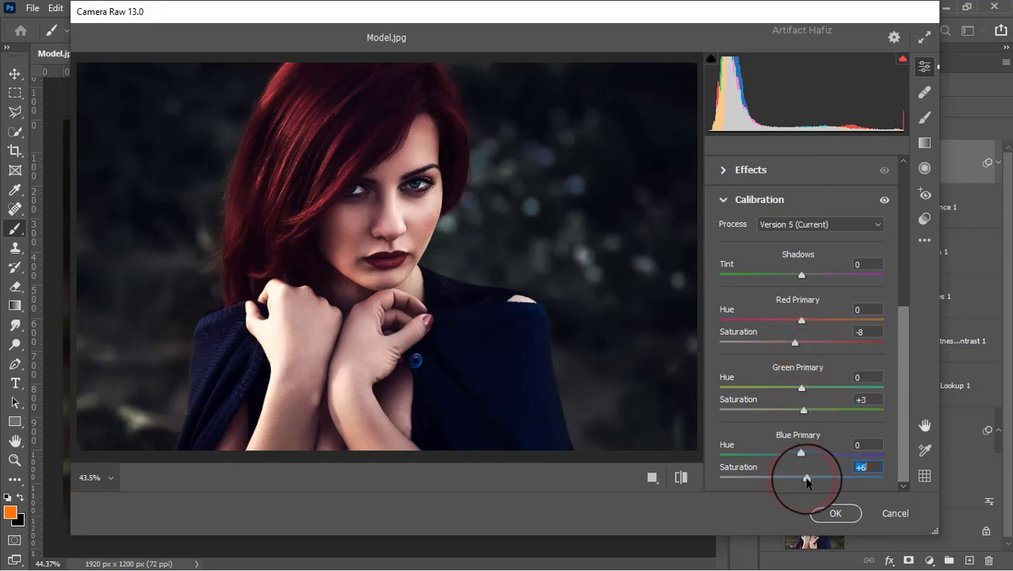
{"action": "left_click", "coordinate": [833, 512]}
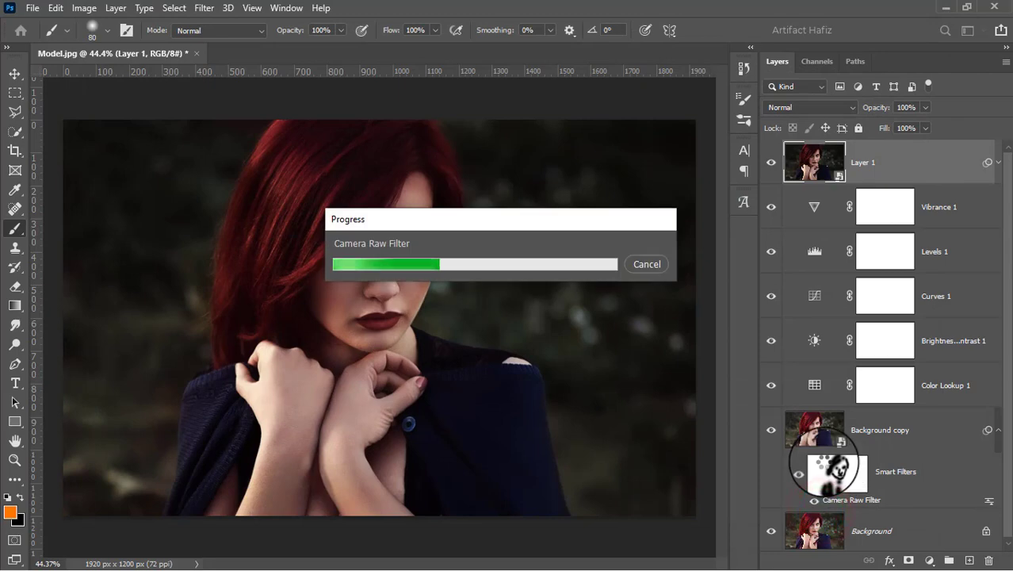
Step: Compare the graded portrait with the original by toggling the visibility of every layer except Background
{"action": "scroll", "coordinate": [820, 405], "scroll_direction": "down", "scroll_amount": 3}
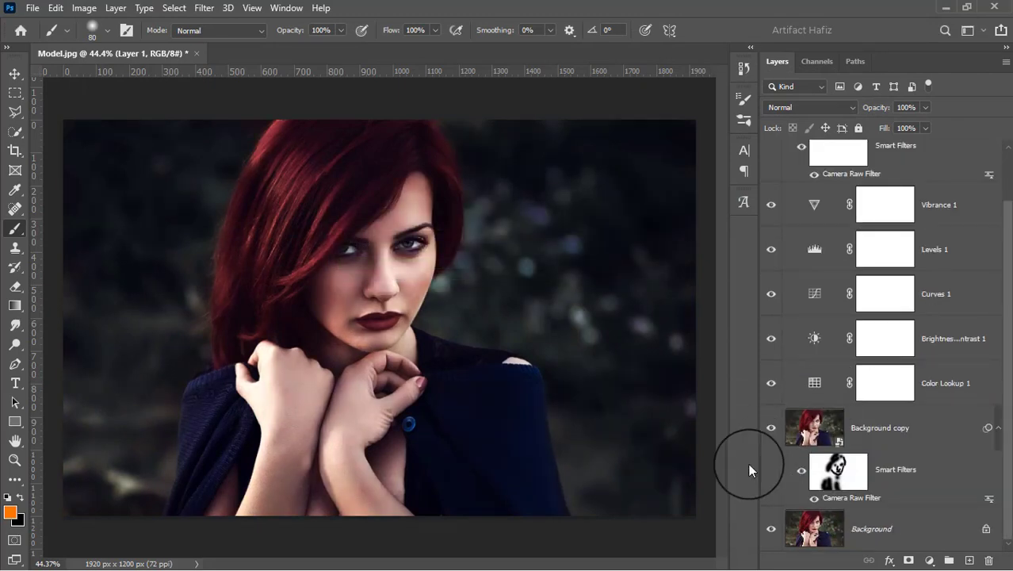
{"action": "left_click", "coordinate": [771, 528], "text": "alt"}
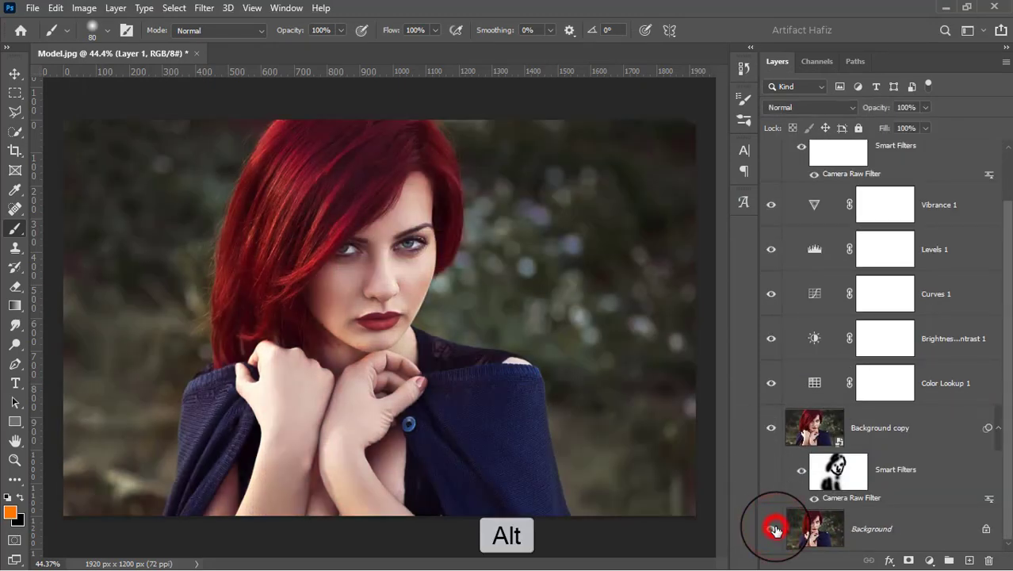
{"action": "left_click", "coordinate": [774, 529], "text": "alt"}
{"action": "left_click", "coordinate": [773, 529], "text": "alt"}
{"action": "left_click", "coordinate": [773, 529], "text": "alt"}
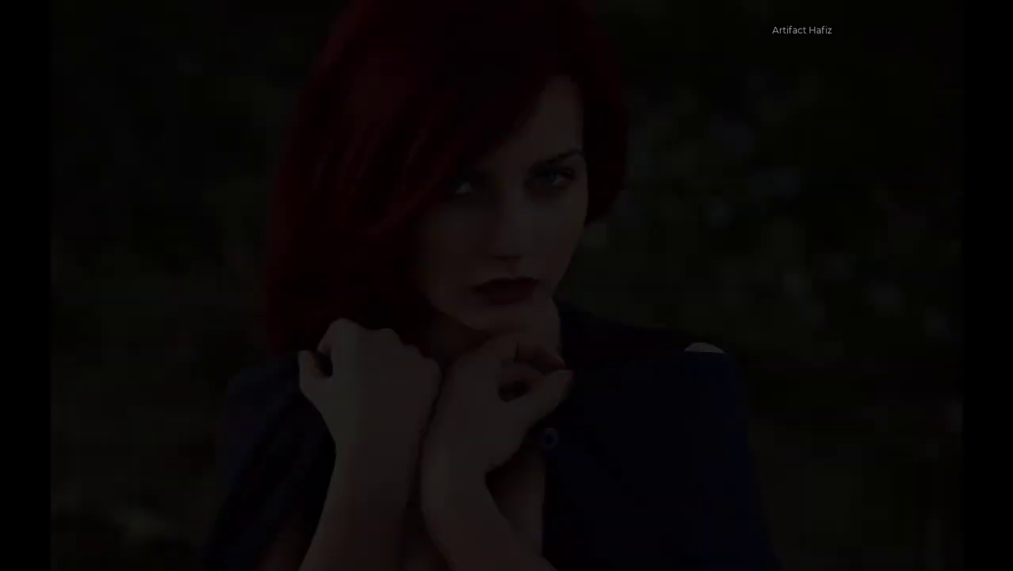